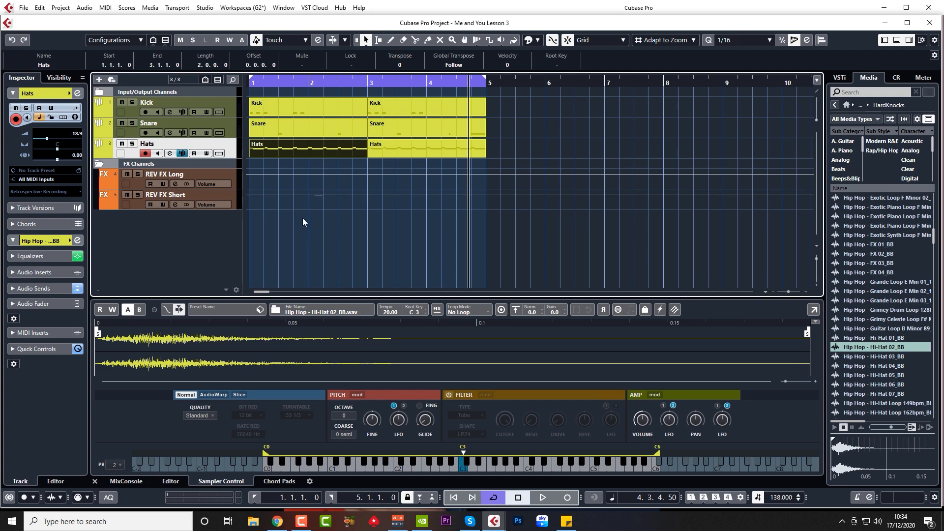
- Load the "Major Scale Key F" preset into the chord pads
left_click(282, 482)
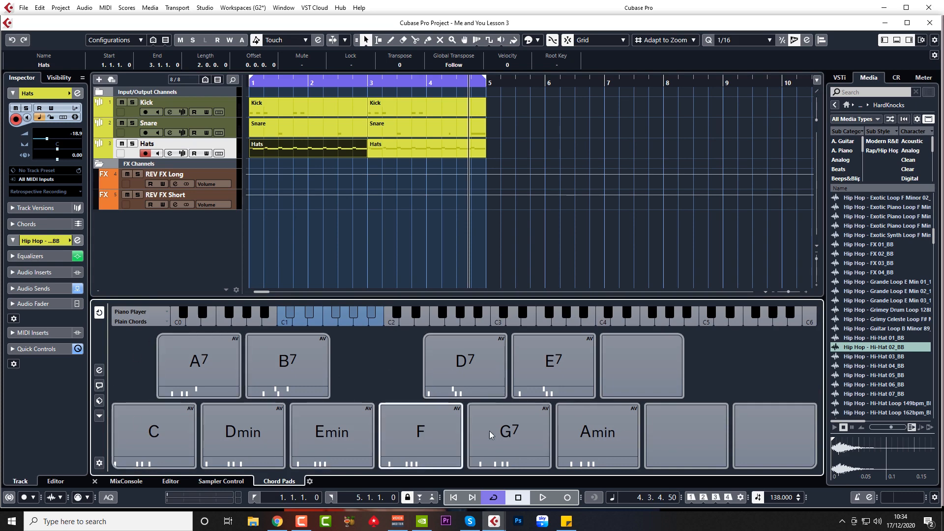
left_click(99, 417)
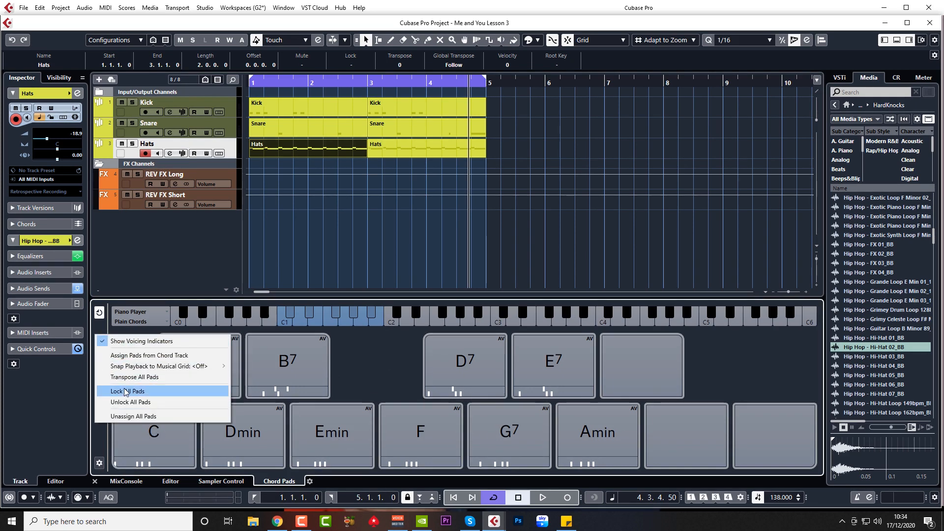
left_click(100, 426)
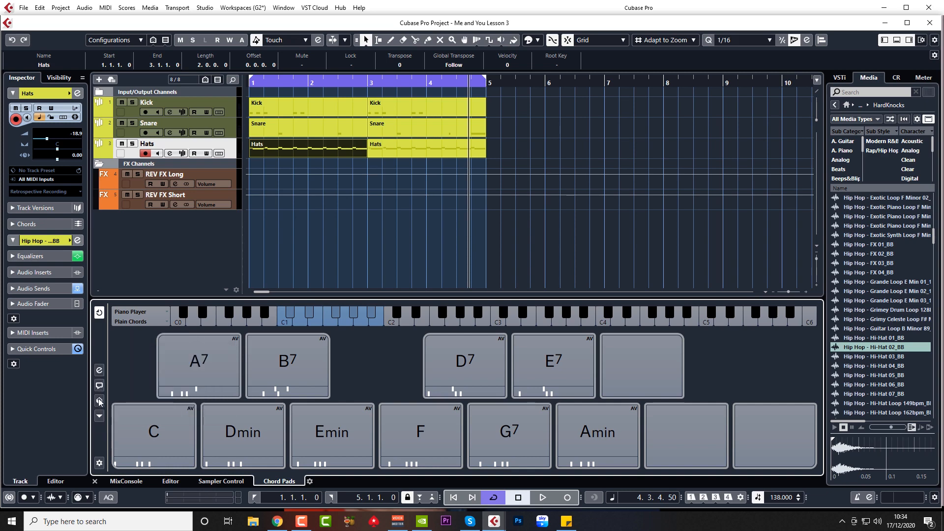
left_click(99, 402)
left_click(99, 415)
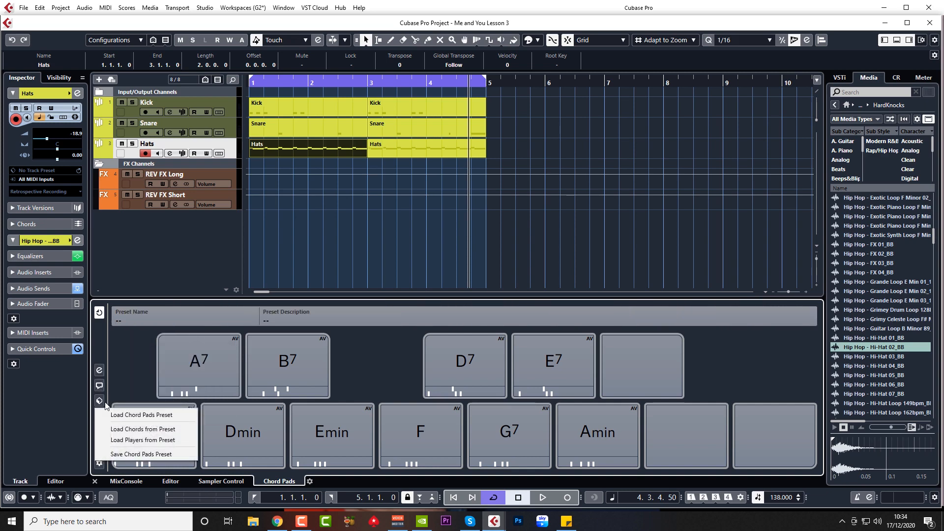
left_click(141, 415)
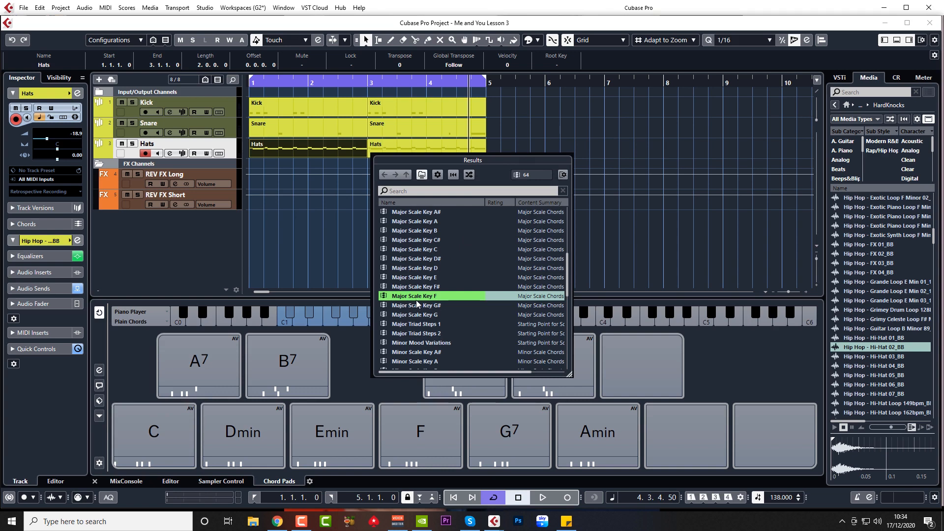
double_click(424, 295)
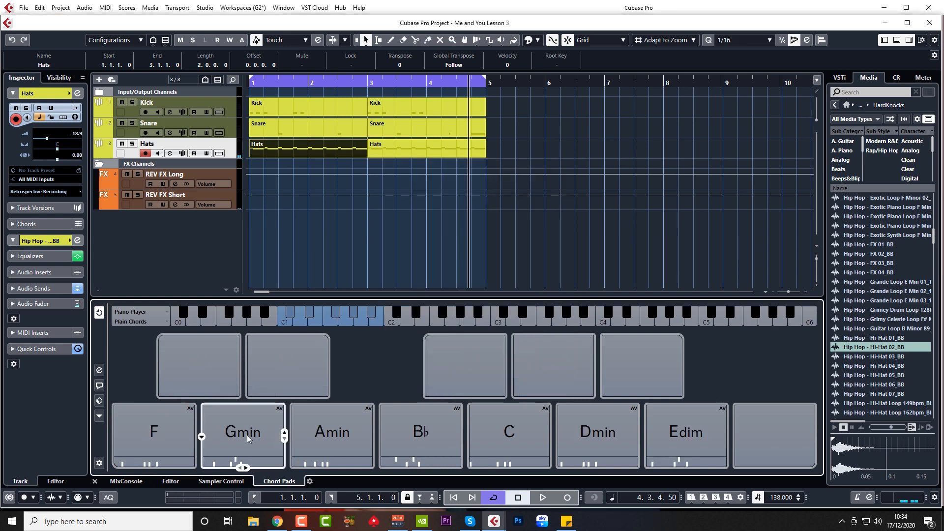
- Audition the F, Gmin and Amin chord pads
left_click(153, 462)
left_click(249, 438)
left_click(331, 432)
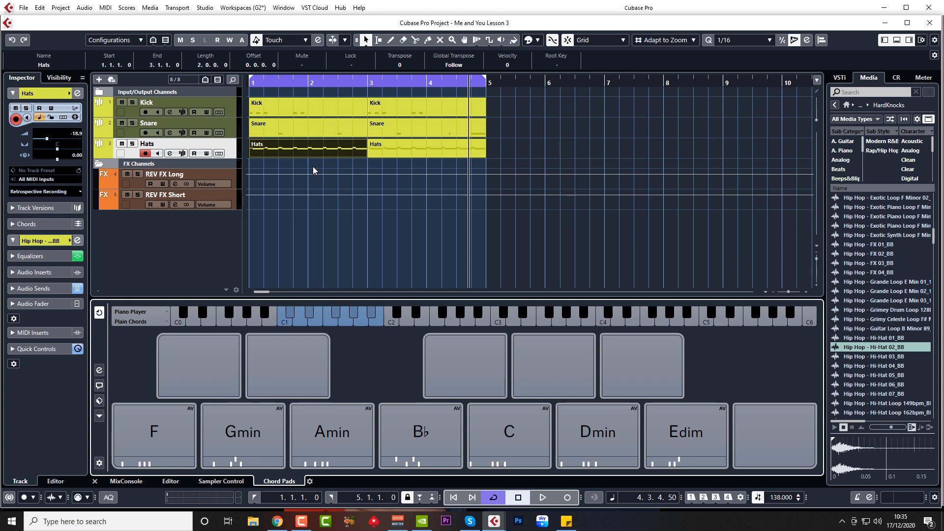
- Add one Retrologue instrument track routed to Stereo Out and move the synth's window higher on the screen
right_click(199, 238)
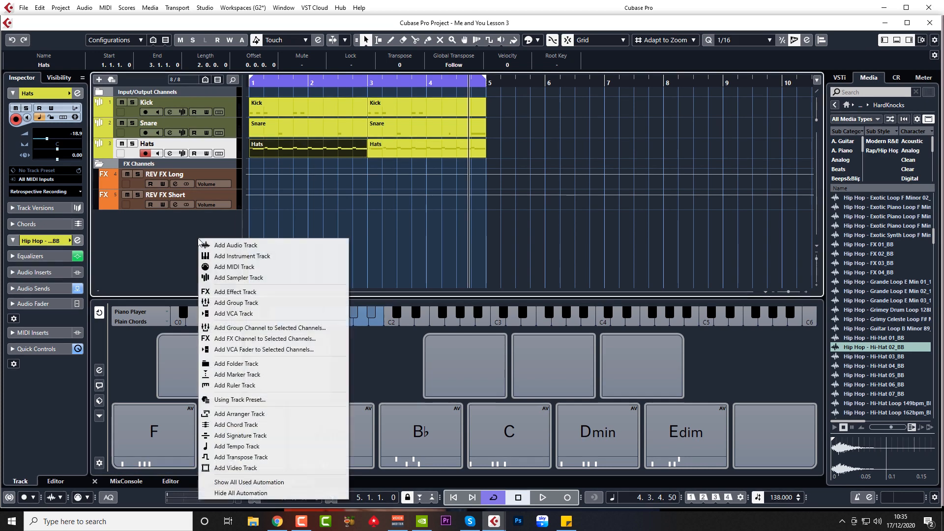
left_click(241, 256)
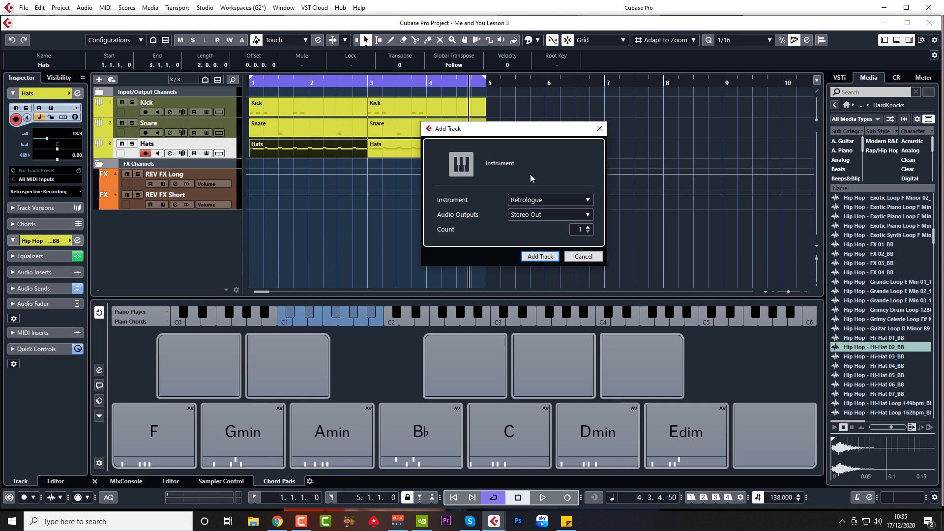
left_click(532, 257)
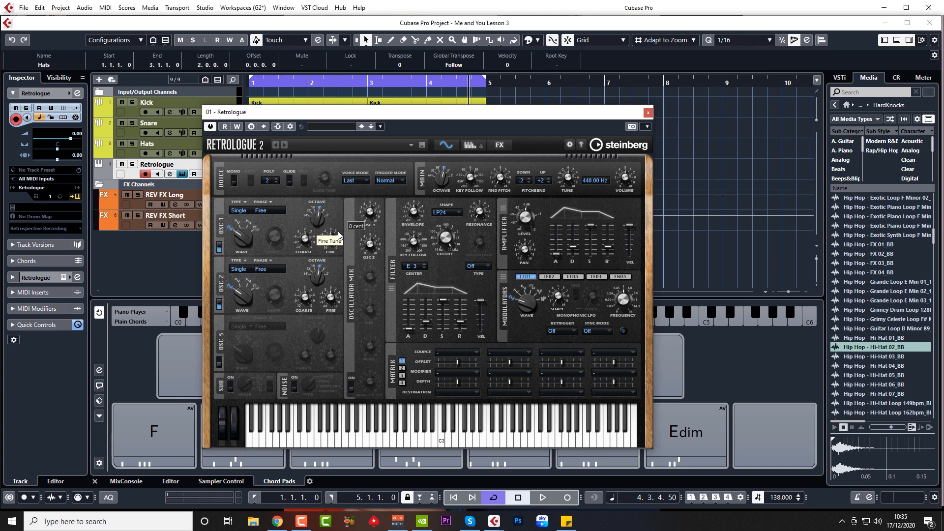
left_click_drag(419, 113, 436, 74)
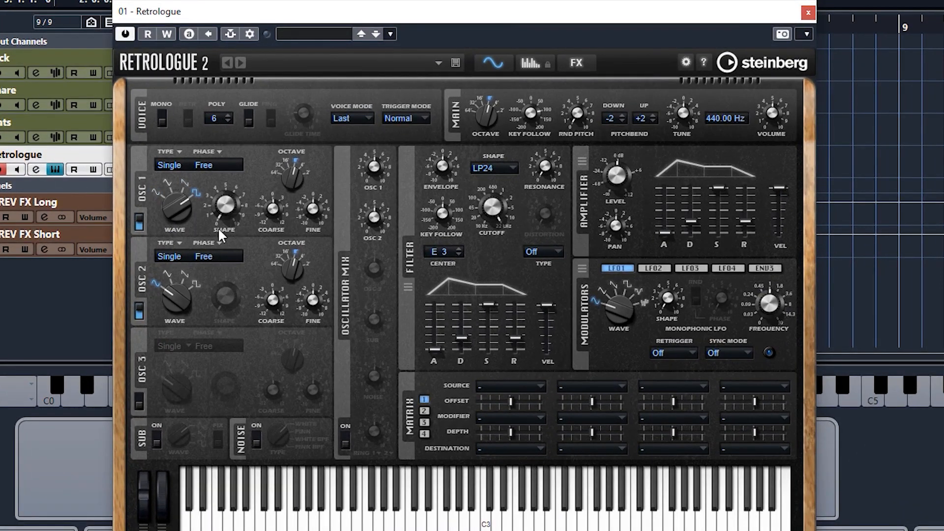
- Raise oscillator 1's wave shape to about 47% and play several notes to test the sound
mouse_move(220, 204)
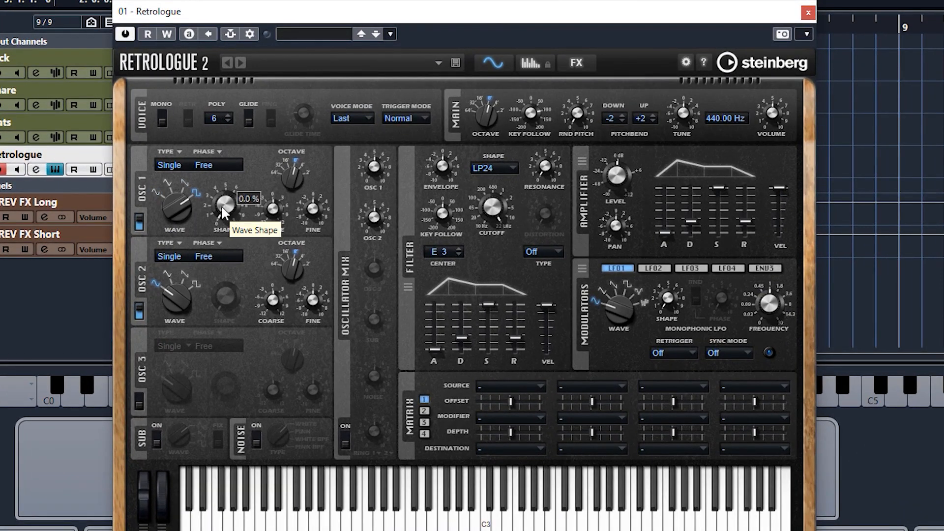
left_click_drag(225, 210, 242, 147)
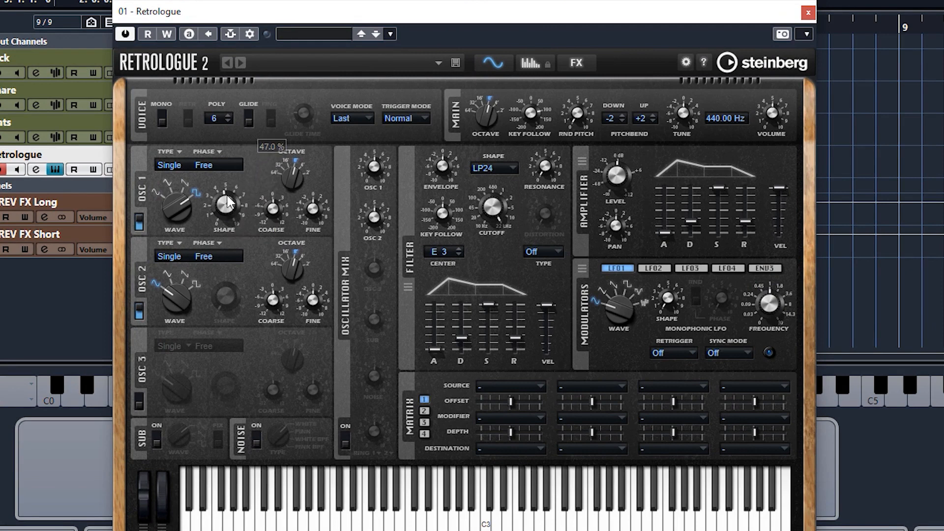
mouse_move(225, 205)
left_mouse_down()
mouse_move(219, 252)
mouse_move(244, 163)
mouse_move(225, 256)
mouse_move(228, 192)
left_mouse_up()
left_click(471, 518)
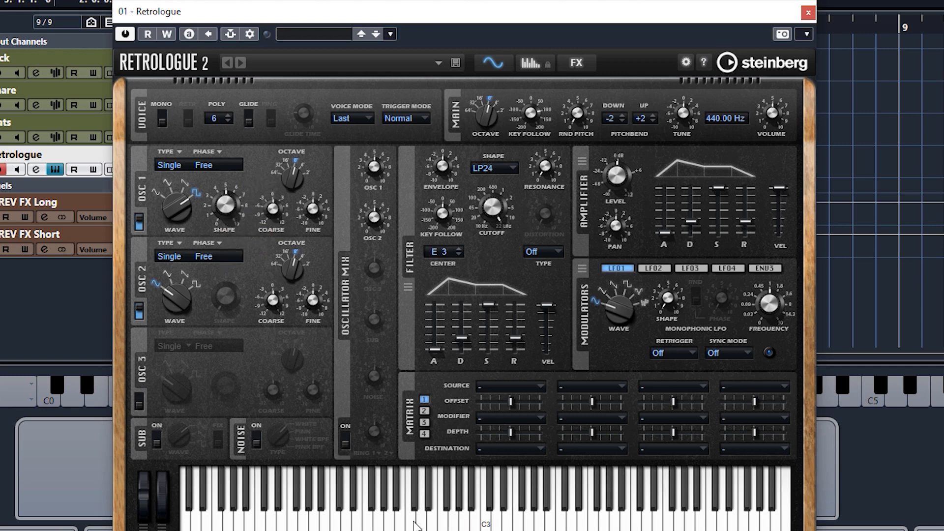
left_click(400, 520)
left_click(300, 520)
left_click(441, 520)
left_click(474, 520)
- Raise oscillator 1 by one octave setting and switch off oscillator 2, playing notes to check the sound
mouse_move(297, 167)
left_click(300, 166)
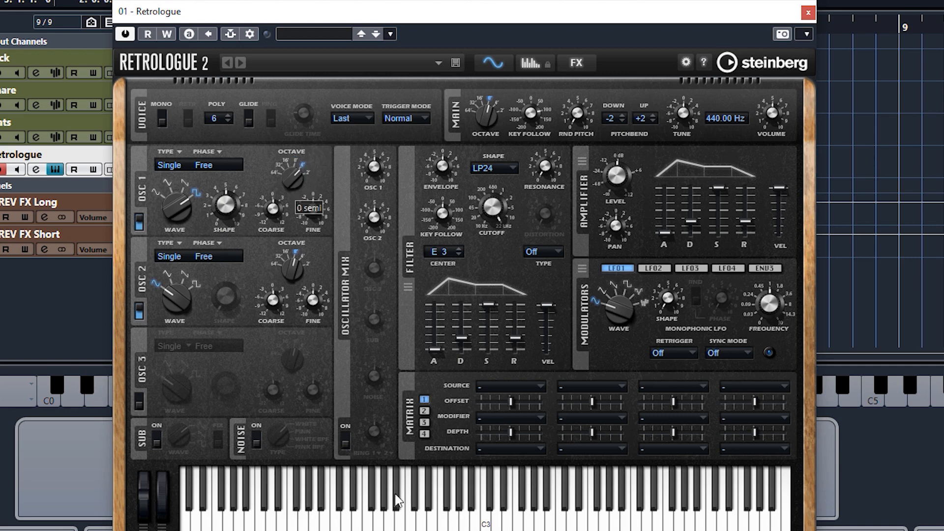
left_click_drag(376, 521, 336, 521)
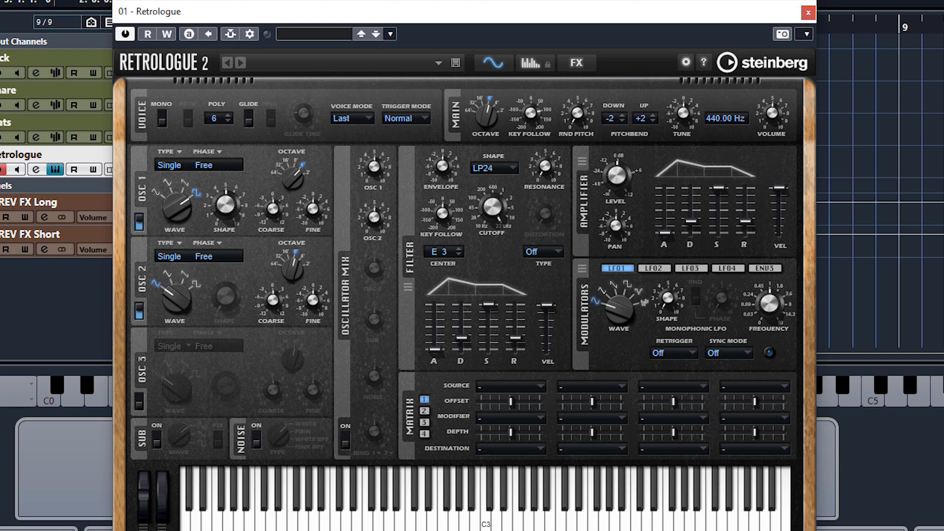
left_click(139, 311)
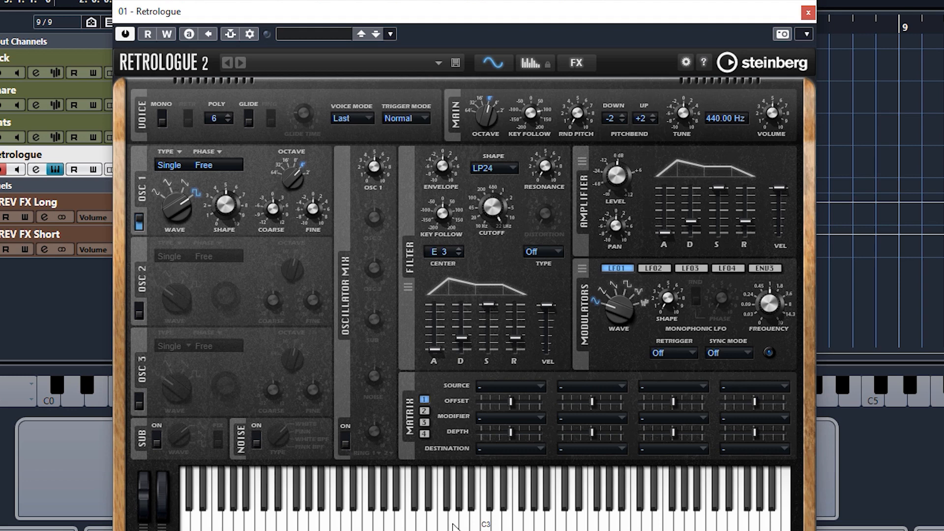
left_click_drag(452, 525, 303, 522)
- Set the filter cutoff to about 1227 Hz and lower the amplifier envelope's sustain
left_click_drag(491, 210, 482, 252)
left_click_drag(718, 190, 715, 211)
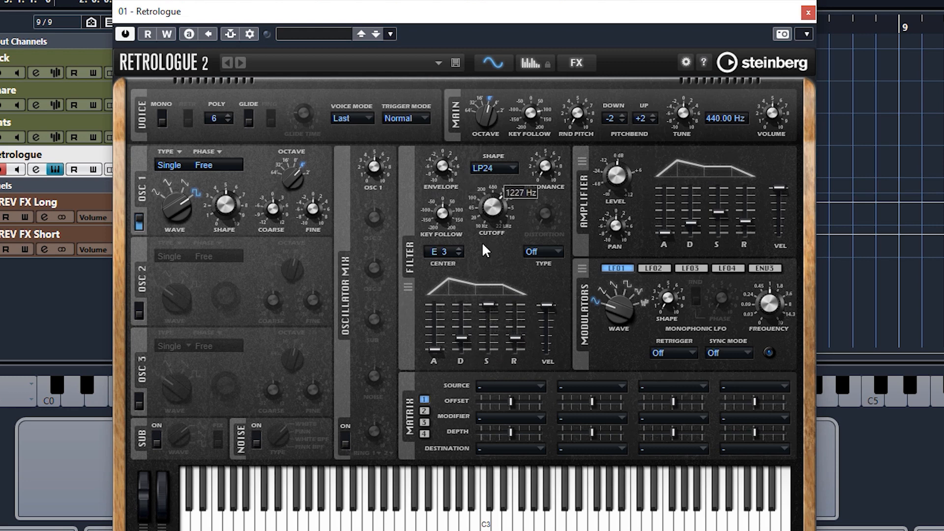
left_click(477, 511)
- Set the filter envelope's sustain to 25% and decay to about 105 ms, shorten its release, and play test notes
left_click(489, 338)
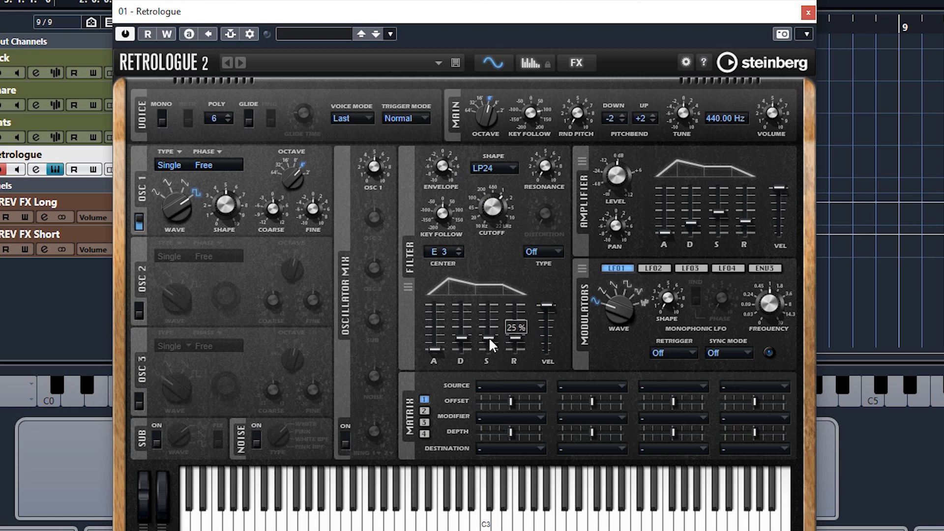
left_click_drag(513, 339, 458, 364)
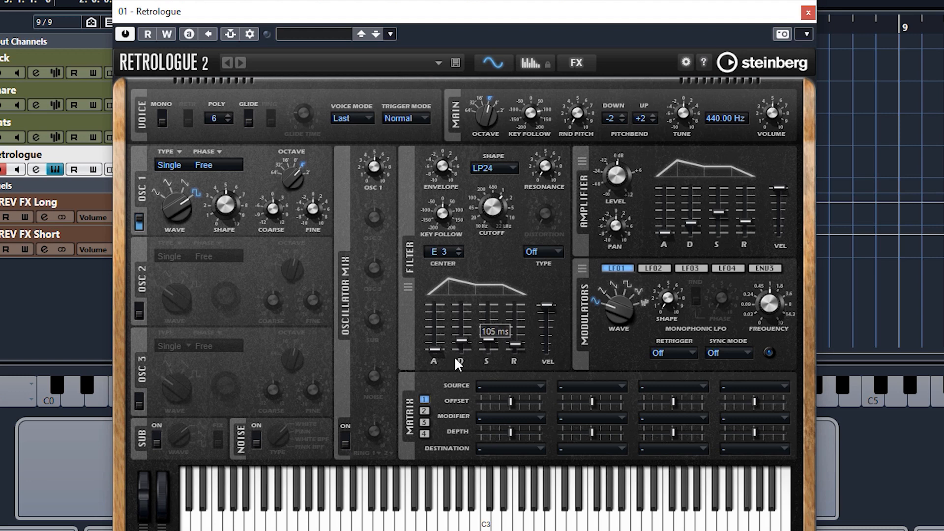
left_click(410, 526)
left_click(382, 525)
left_click(456, 525)
left_click(529, 522)
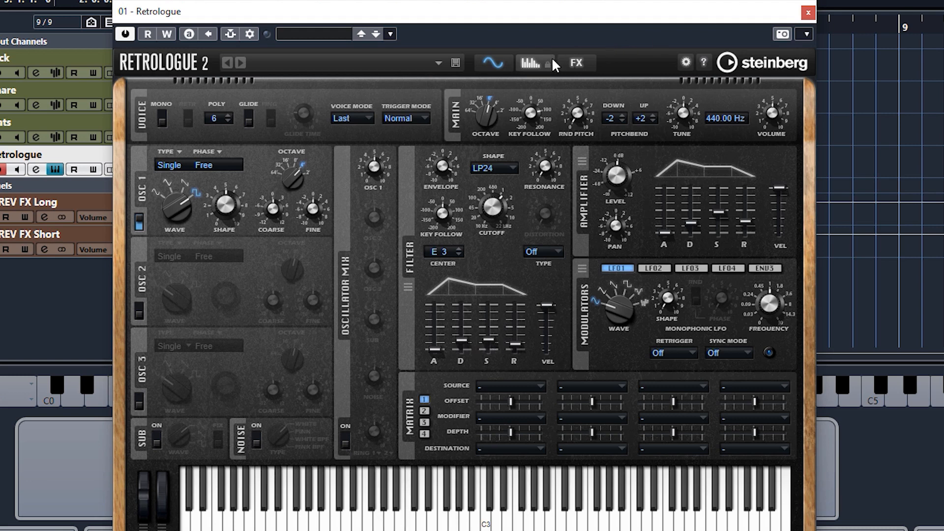
- Enable Retrologue's reverb effect, reduce its mix, and play notes to check it
left_click(571, 66)
left_click(652, 114)
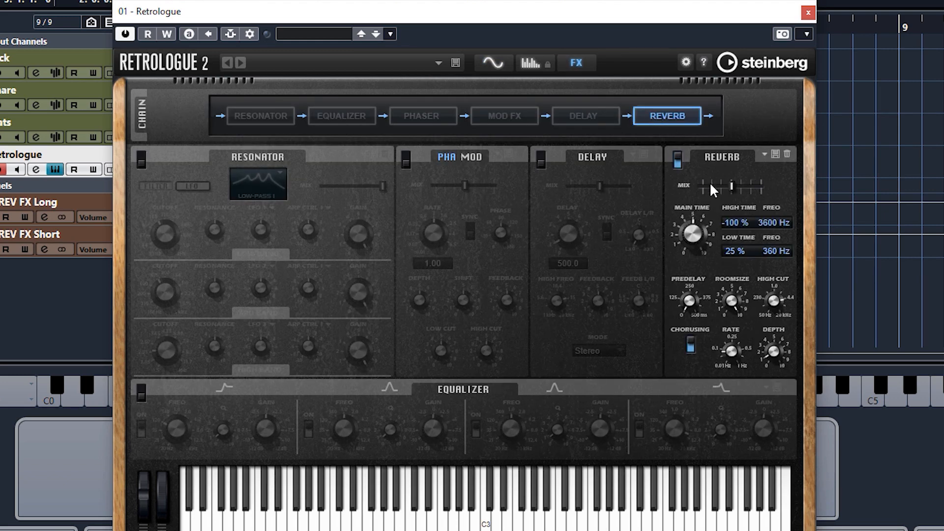
left_click_drag(731, 185, 716, 191)
left_click(381, 524)
left_click(505, 525)
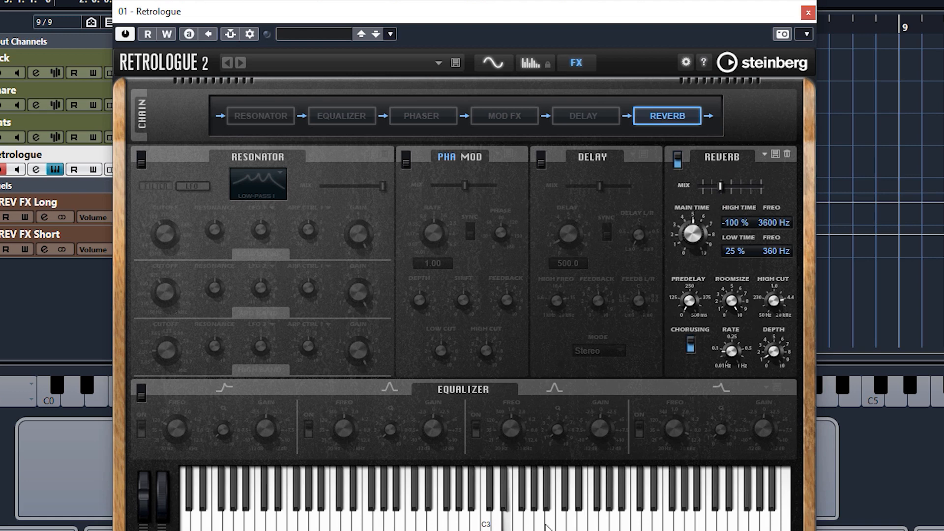
left_click(507, 526)
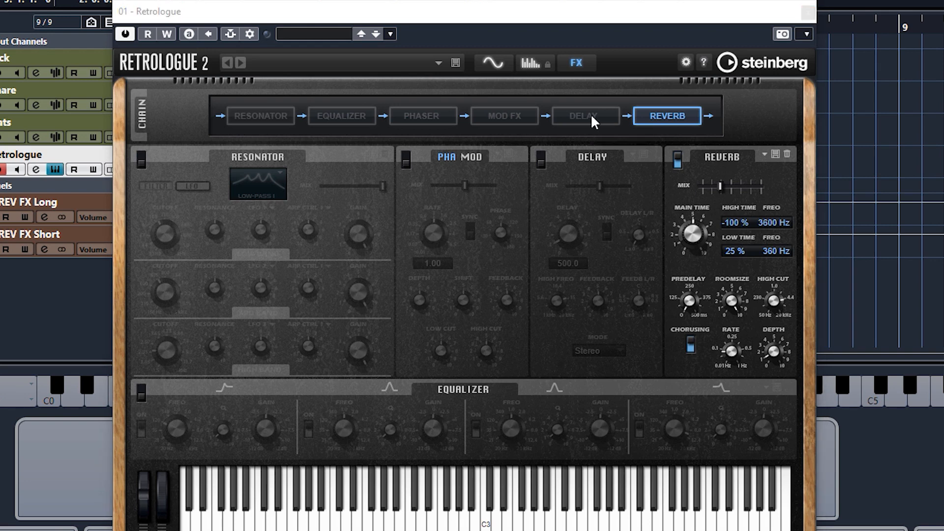
- Enable the delay effect with tempo sync at 1/4 and reduce its mix
left_click(591, 115)
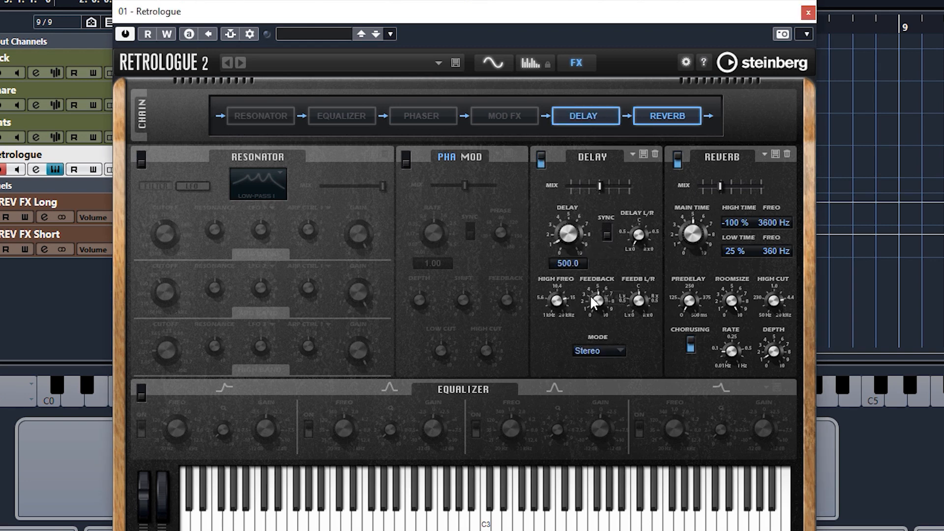
left_click(606, 233)
left_click(570, 234)
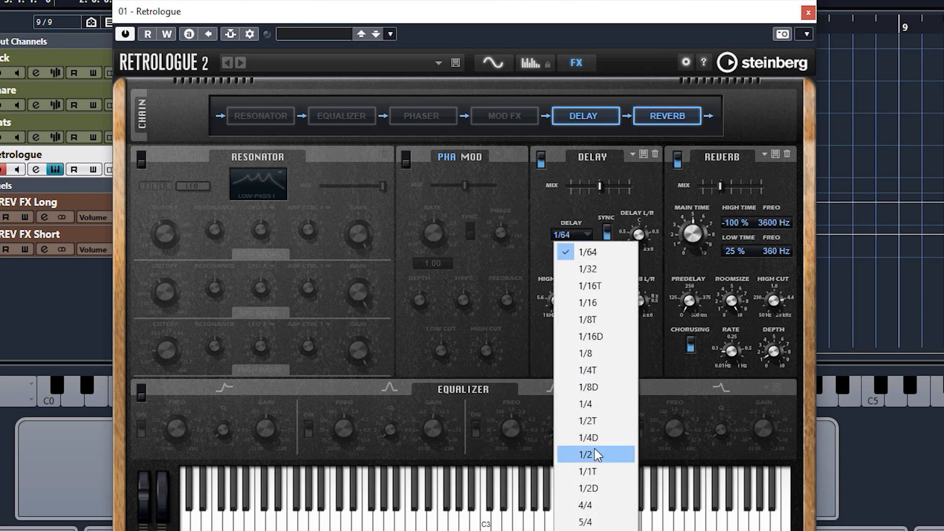
left_click(587, 404)
left_click_drag(594, 183, 582, 185)
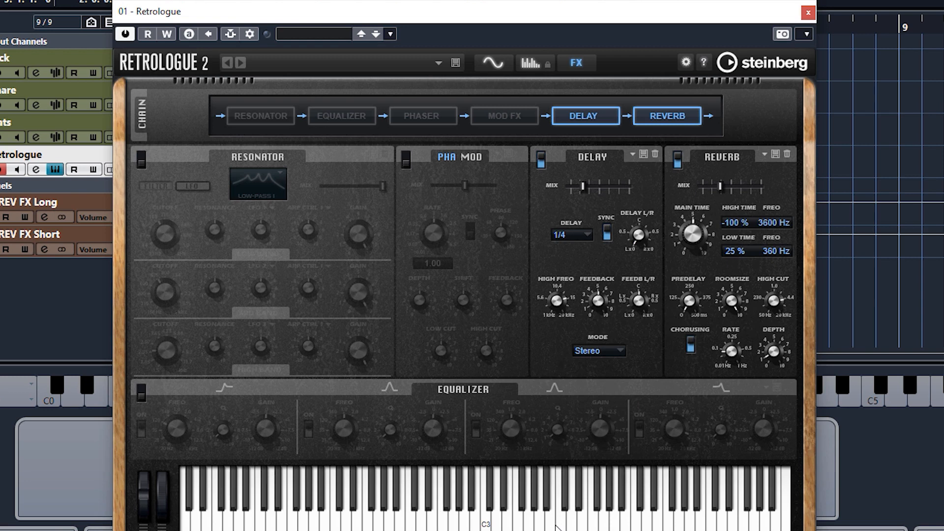
- Change the delay mode to Ping-Pong and play notes to hear it
left_click(616, 353)
left_click(612, 398)
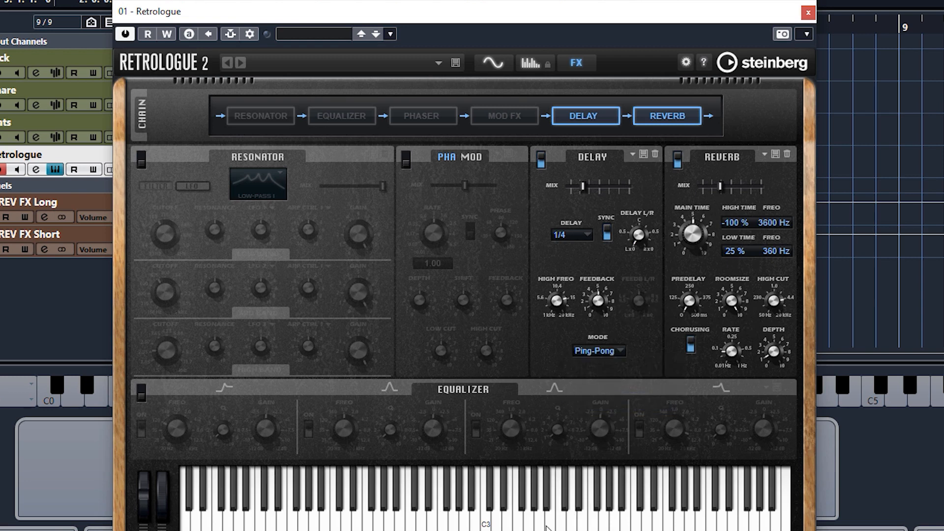
left_click(412, 522)
left_click(387, 525)
- Lower the delay's mix and feedback slightly, adjust its left/right balance, and play test notes
left_click_drag(581, 182, 577, 187)
left_click_drag(597, 305, 596, 320)
left_click(483, 516)
left_click(368, 525)
mouse_move(636, 240)
left_mouse_down()
mouse_move(635, 225)
mouse_move(636, 235)
left_mouse_up()
left_click(515, 524)
- Return to the synth settings, try a longer filter envelope decay, and bring it back down
left_click(493, 63)
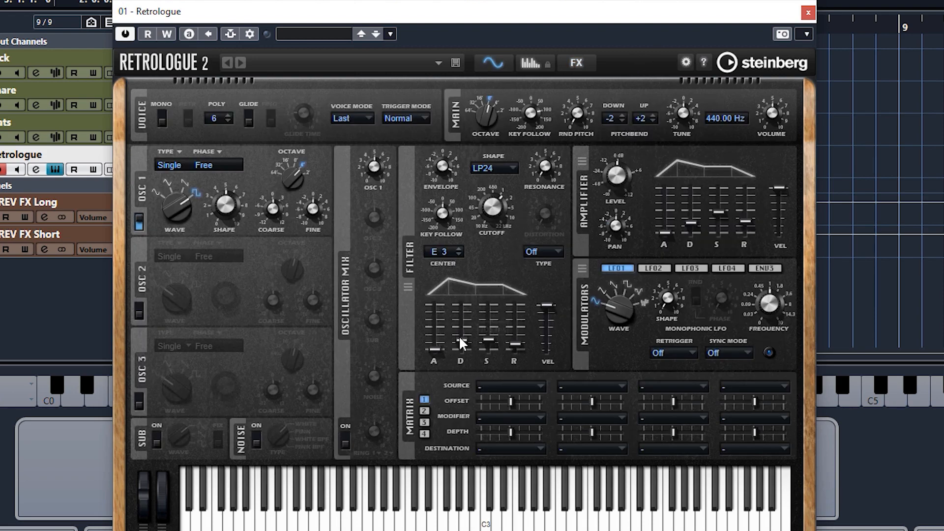
mouse_move(460, 339)
left_click_drag(464, 340, 466, 318)
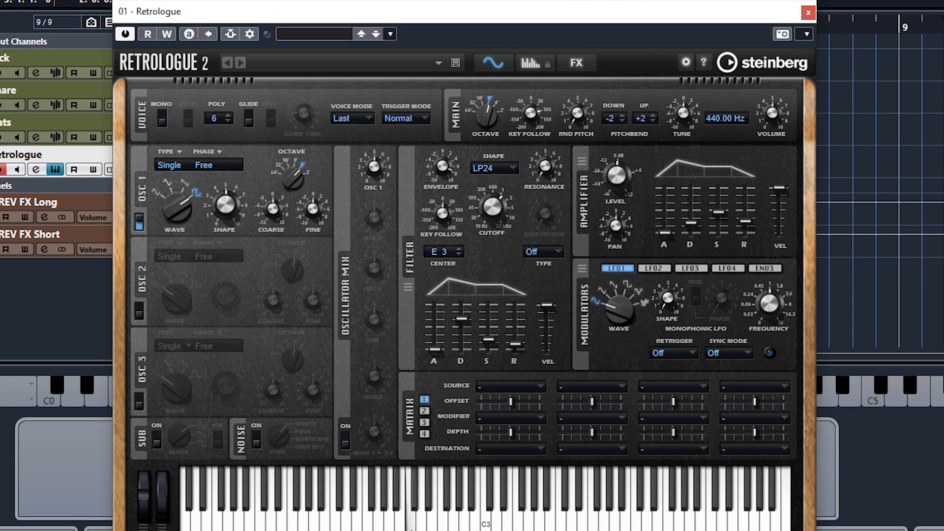
left_click_drag(465, 318, 464, 341)
- Play several low and high notes to compare how the sound behaves across the keyboard
left_click(419, 525)
left_click(418, 525)
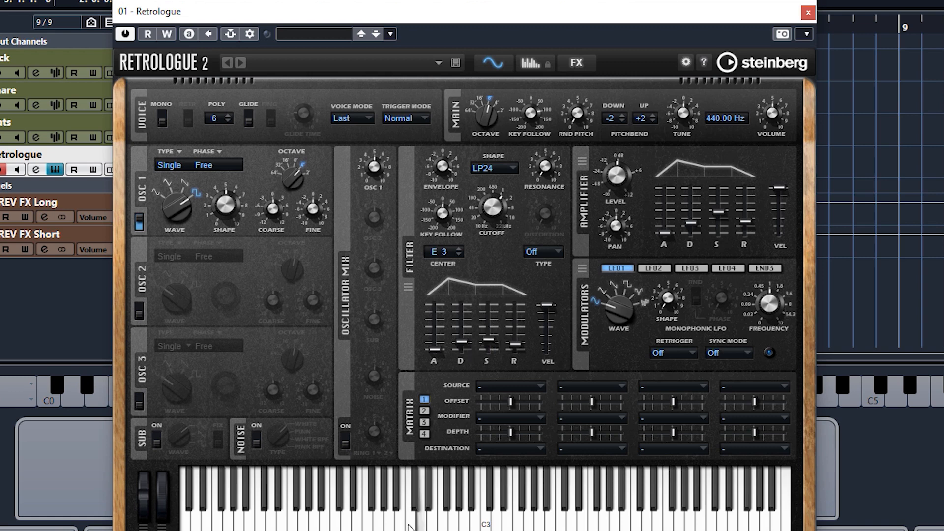
left_click(399, 527)
left_click(581, 528)
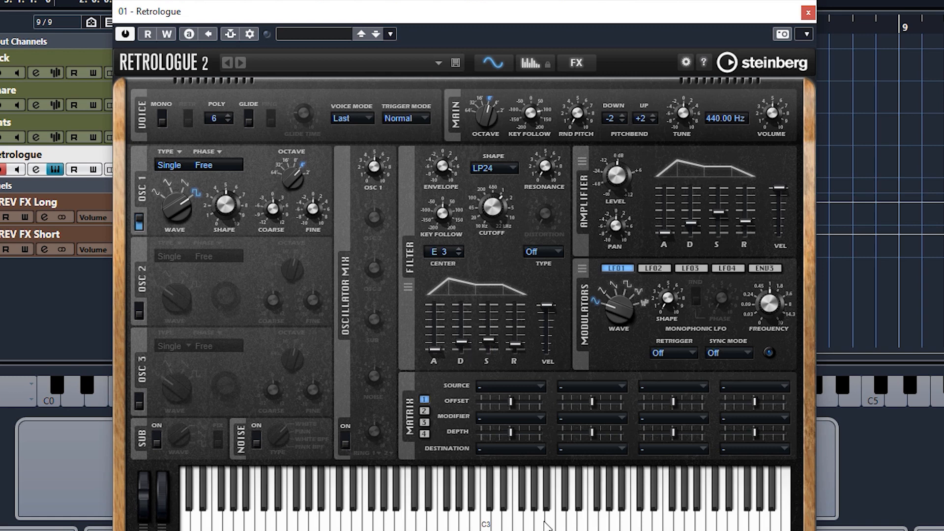
left_click(507, 514)
left_click(669, 528)
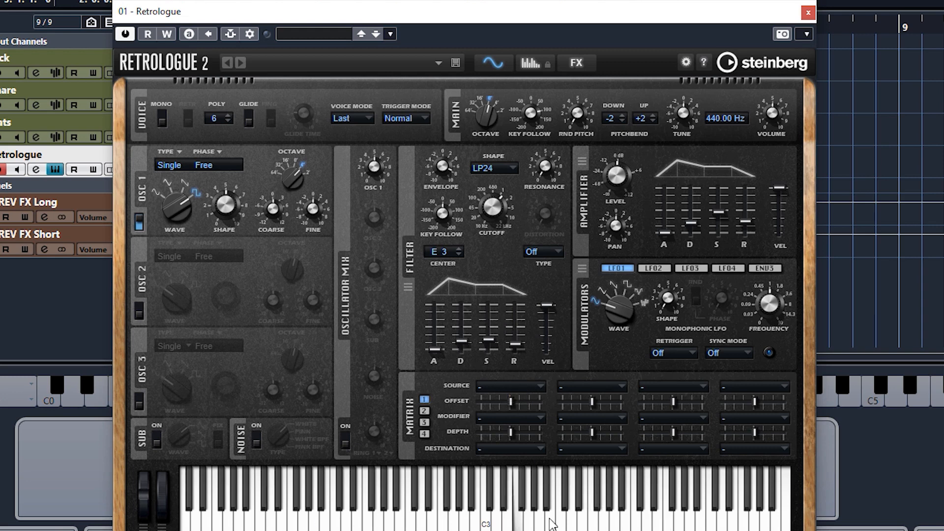
- In the first modulation matrix slot, assign Key Follow as the source and Volume 1 as the destination
left_click(521, 385)
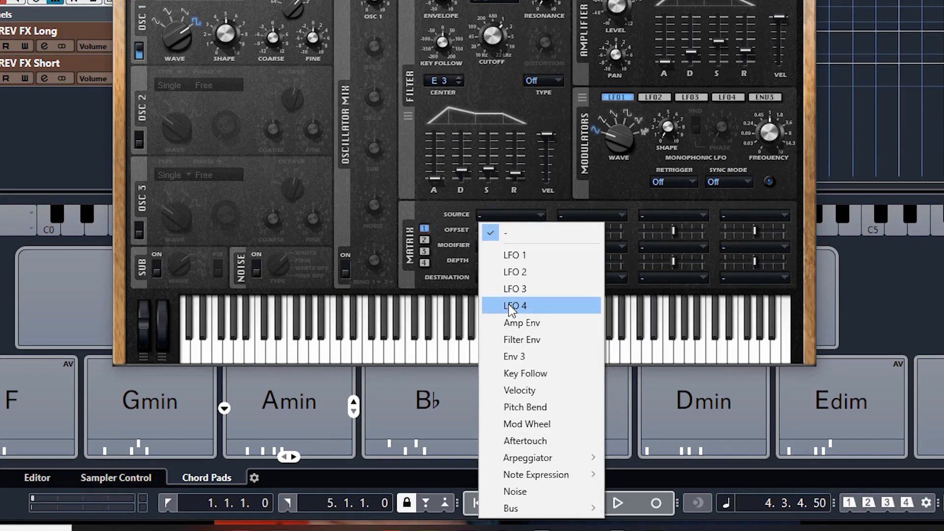
left_click(521, 373)
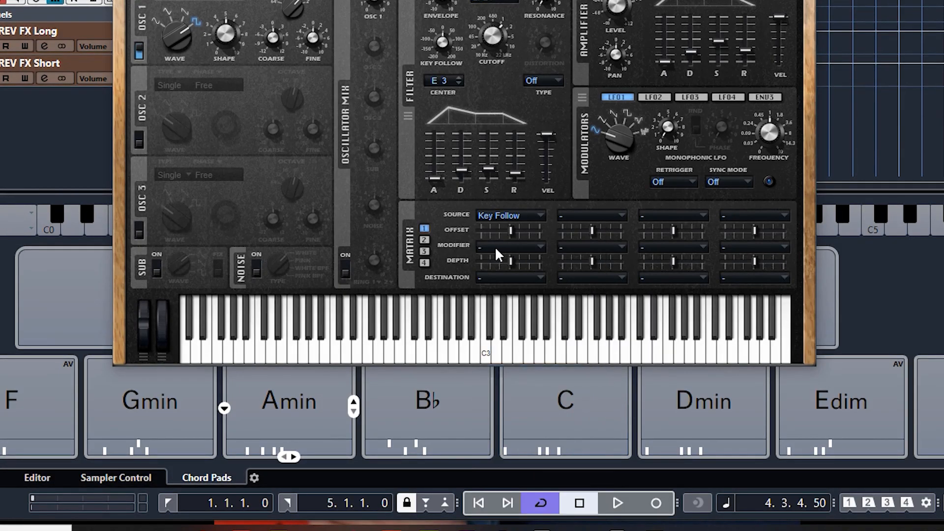
left_click(525, 281)
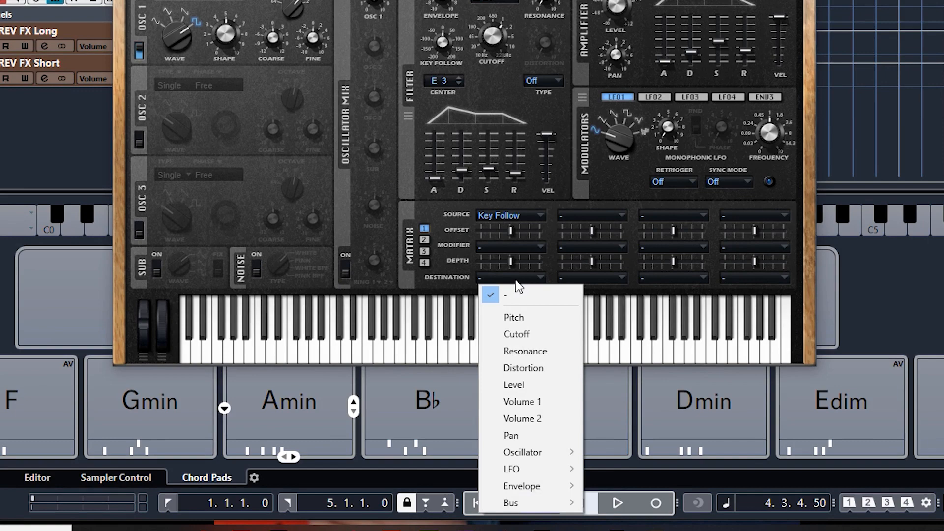
left_click(535, 406)
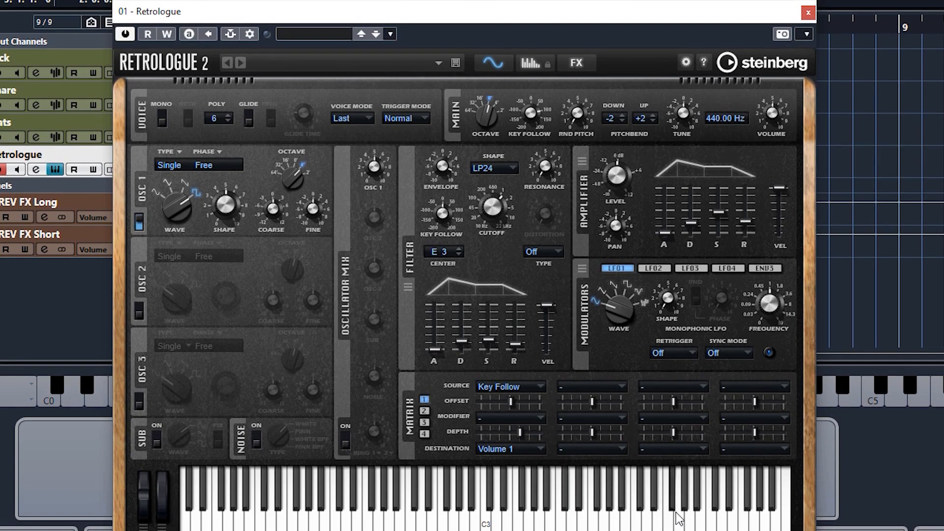
- Play low and high test notes, and set the depth of the Key Follow to Volume 1 modulation to -24.7
mouse_move(678, 519)
left_mouse_down()
mouse_move(734, 511)
mouse_move(329, 511)
mouse_move(272, 502)
left_mouse_up()
left_click(527, 507)
left_click(650, 504)
left_click(710, 506)
left_click_drag(518, 432, 502, 433)
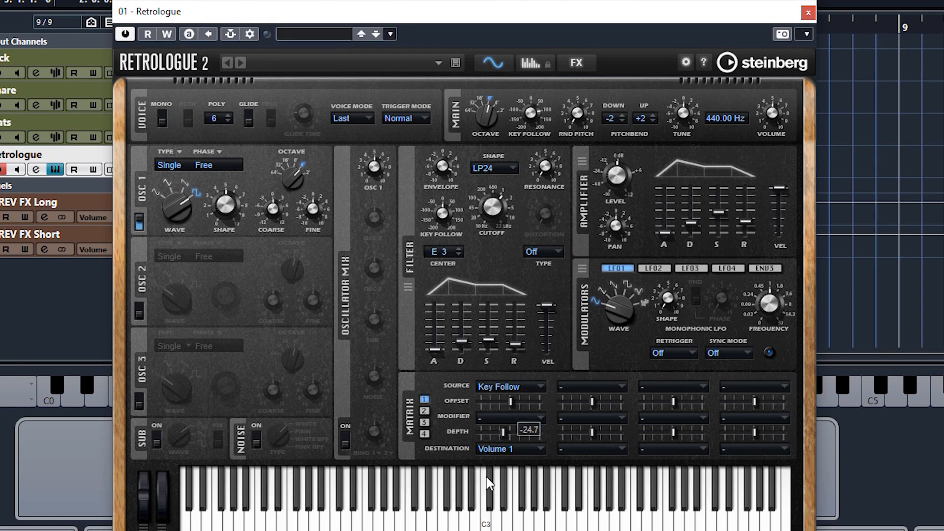
- Play notes from the low to the high end of the keyboard and try the pitch bend wheel
left_click(529, 525)
left_click(284, 528)
left_click(410, 529)
left_click(432, 528)
left_click(630, 522)
left_click(662, 522)
left_click_drag(143, 505, 140, 493)
- Draw an empty two-bar part at bar 1 on the Retrologue track and open it in the Key Editor
left_click(808, 12)
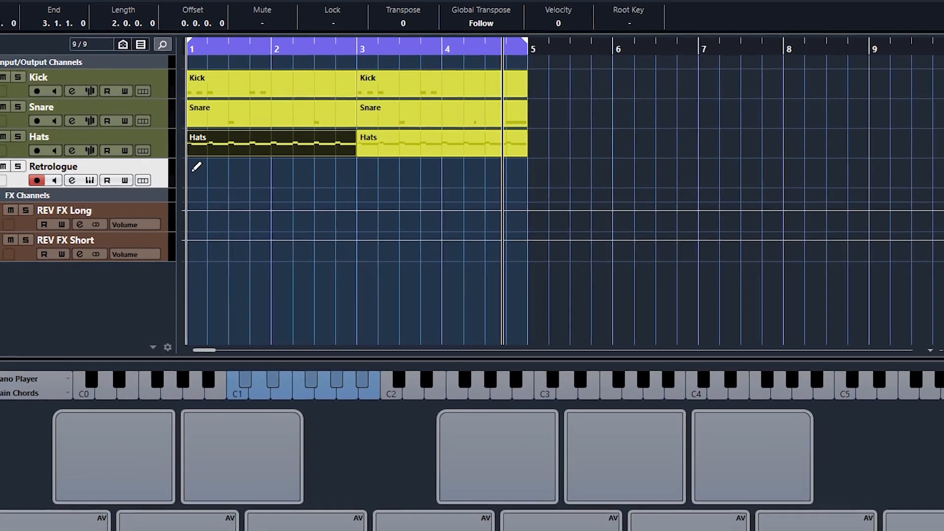
mouse_move(178, 155)
left_mouse_down()
mouse_move(236, 167)
mouse_move(343, 167)
left_mouse_up()
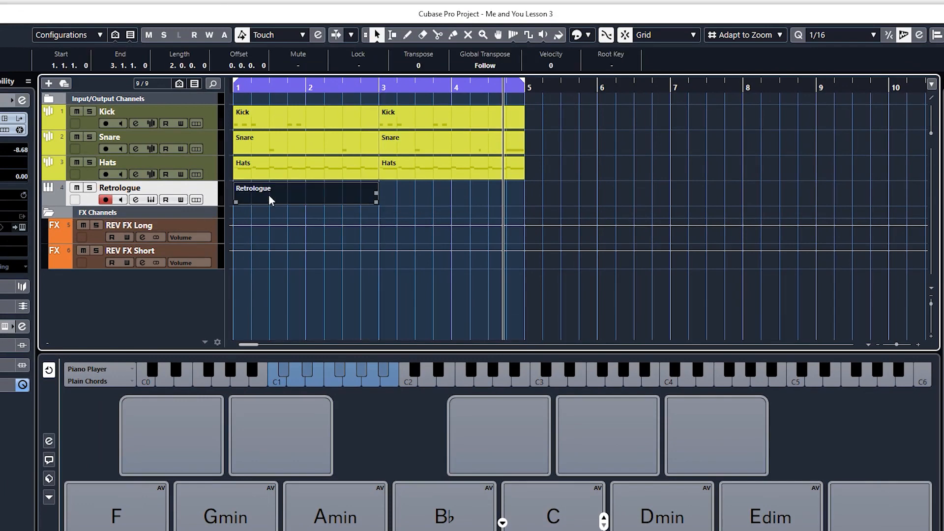
double_click(283, 193)
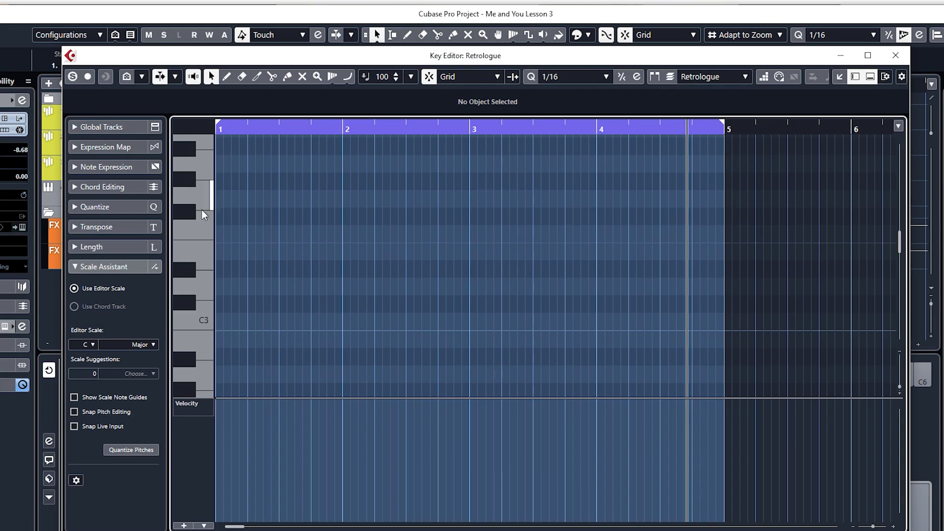
- Set the Scale Assistant's editor scale to F Major and turn off cycle playback
left_click(125, 264)
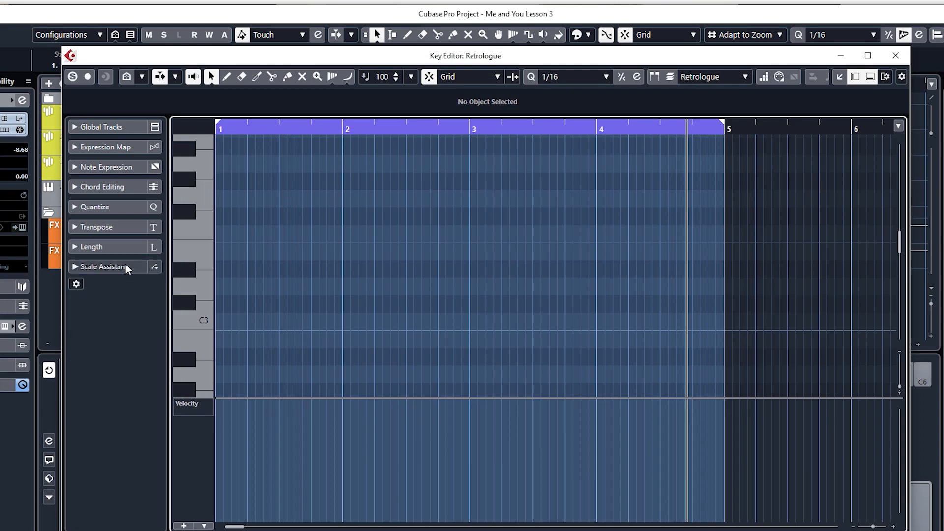
left_click(125, 264)
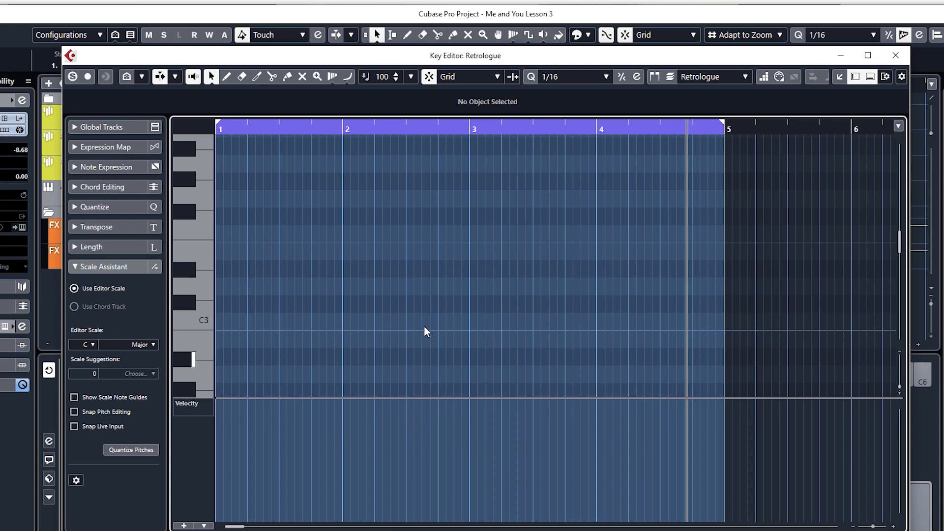
left_click(93, 344)
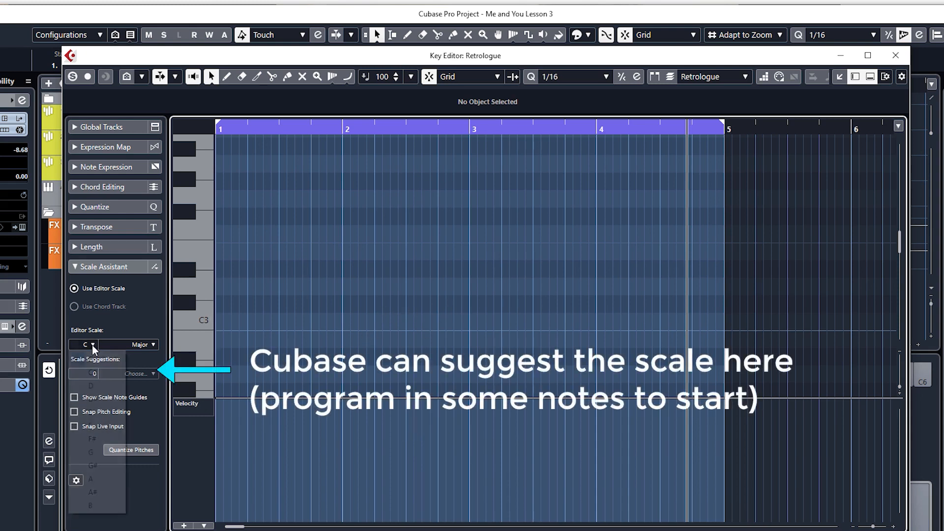
left_click(90, 428)
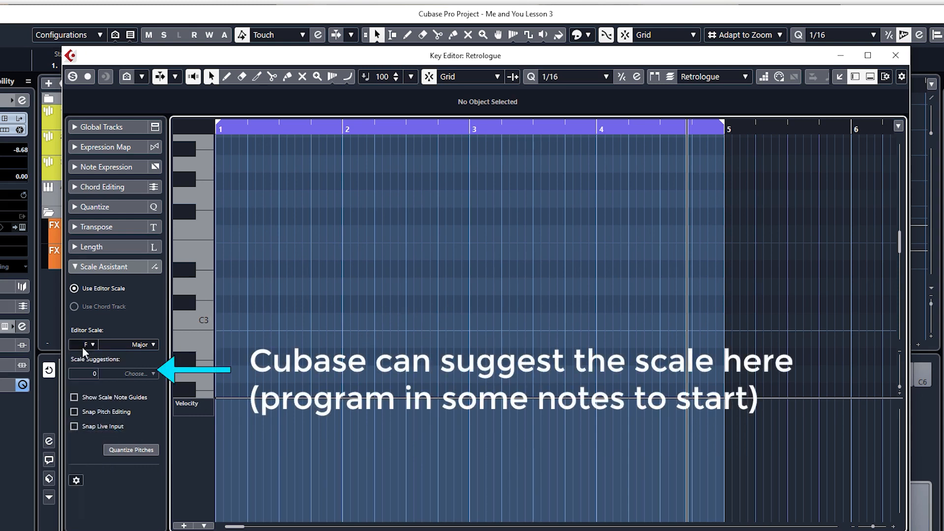
key("KP_Divide")
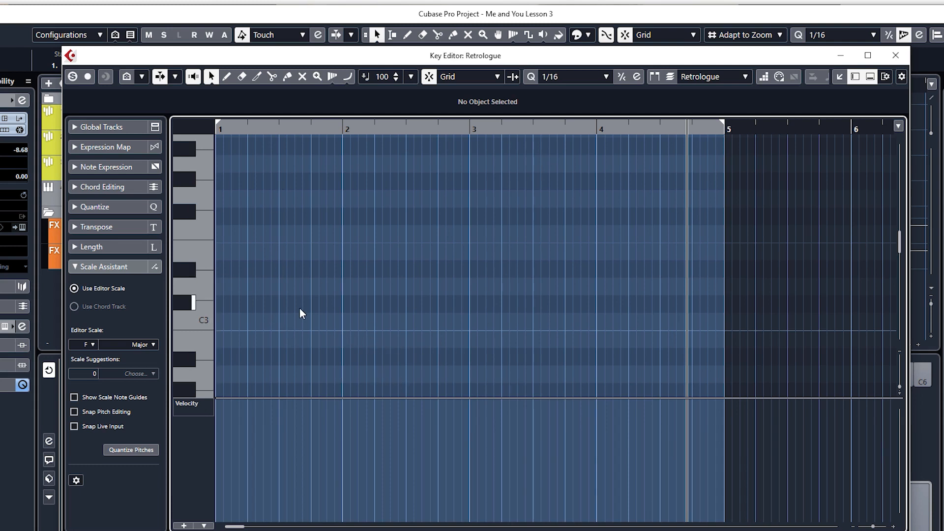
- Limit the visible pitches in the Key Editor to those from the Scale Assistant
left_click(142, 78)
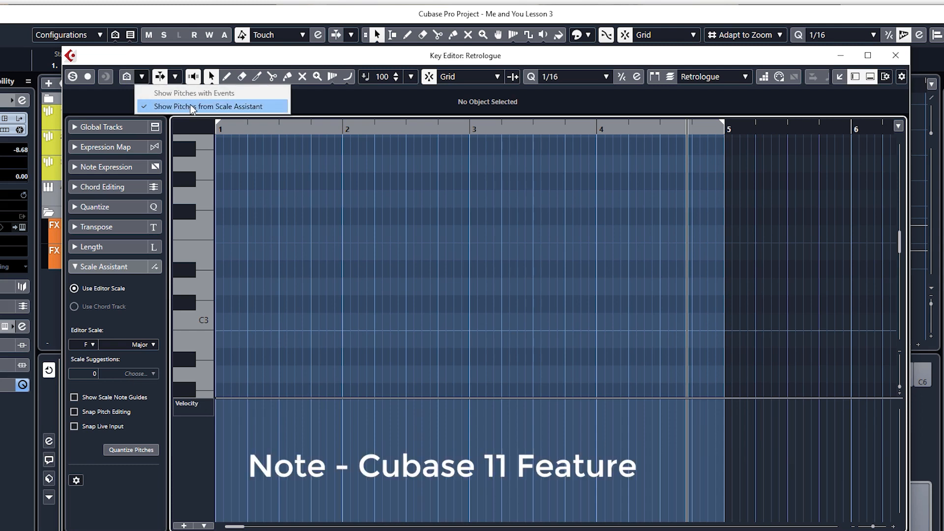
left_click(124, 103)
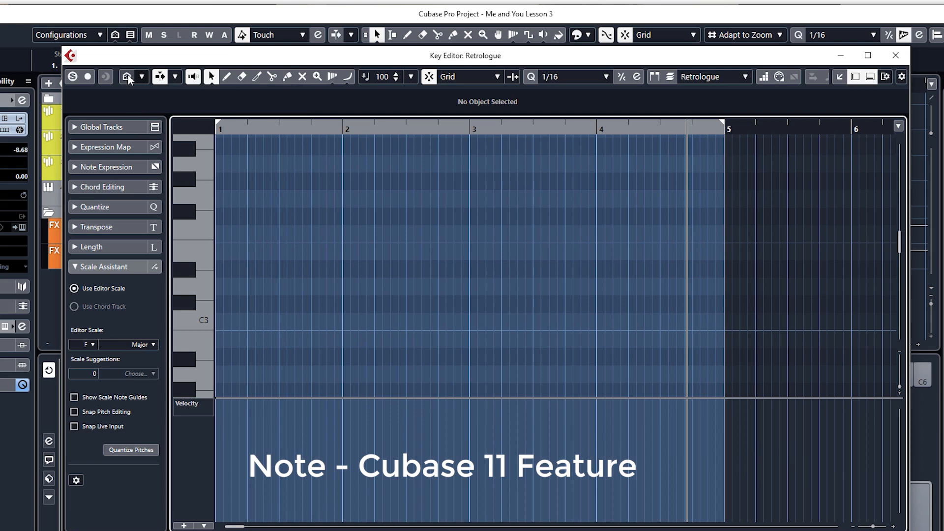
left_click(128, 74)
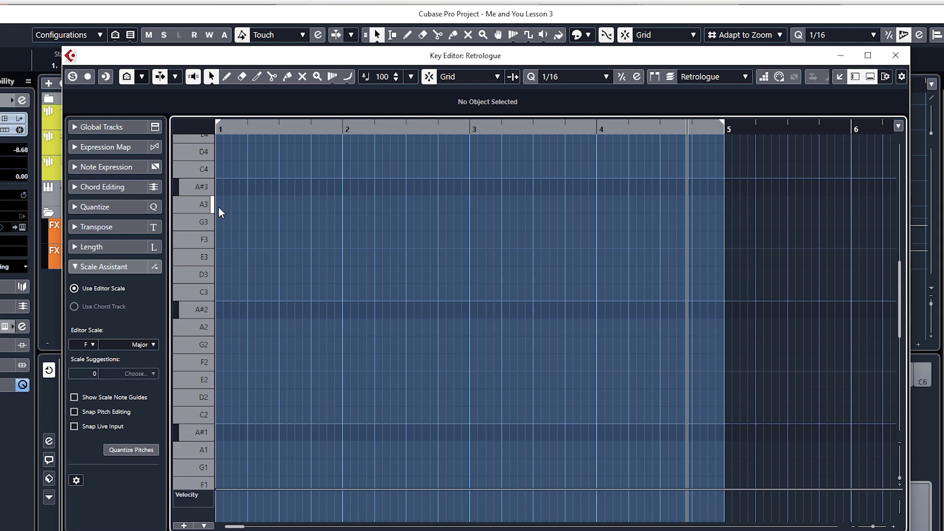
- Enter A3, G3 and F3 an eighth note apart from the start of bar 1 and lengthen each to two sixteenths
left_click(219, 207, "alt")
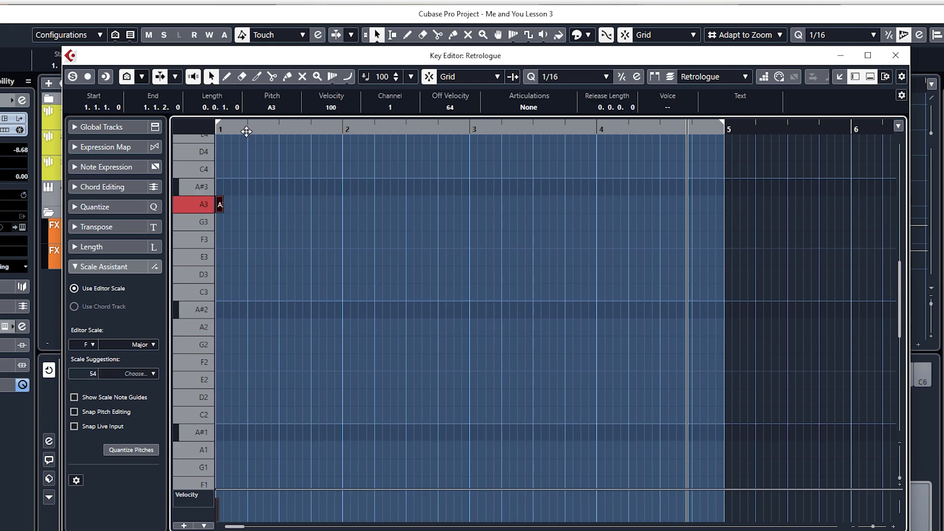
left_click_drag(247, 132, 249, 183)
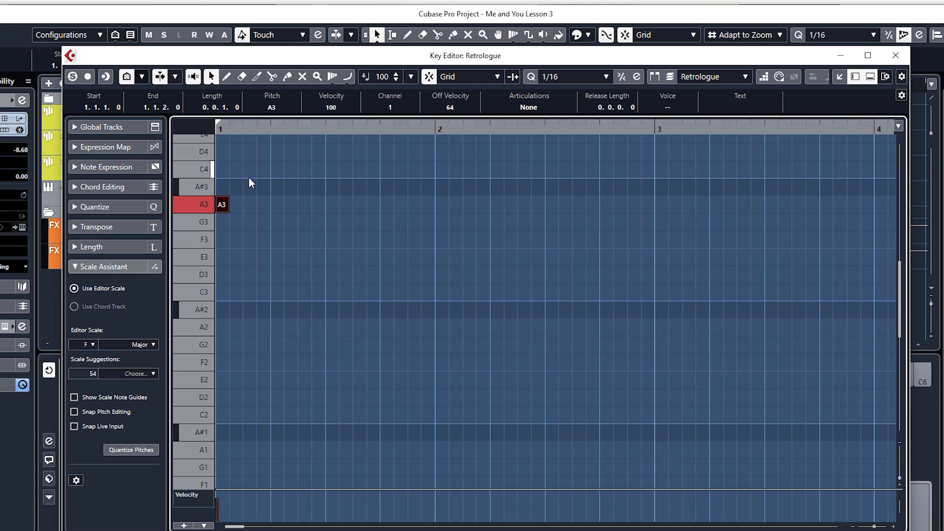
left_click(236, 222, "alt")
left_click(249, 240, "alt")
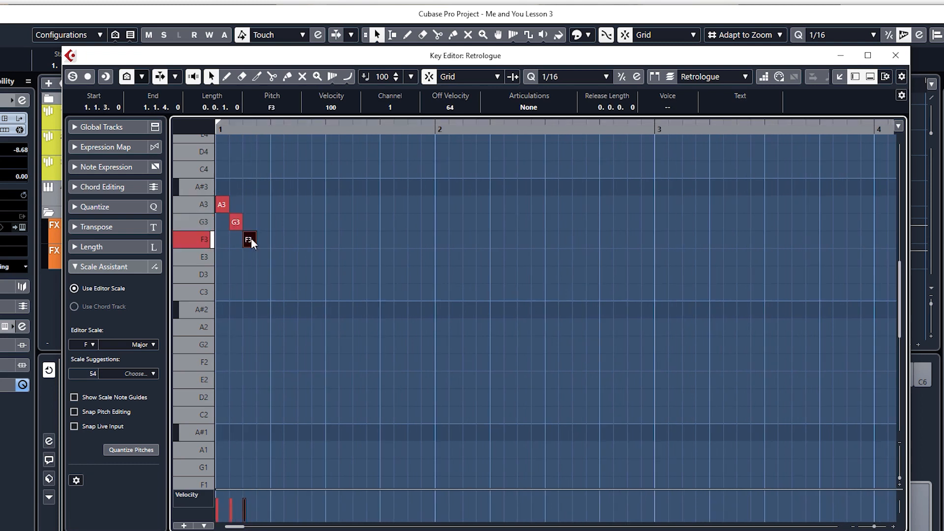
key("space")
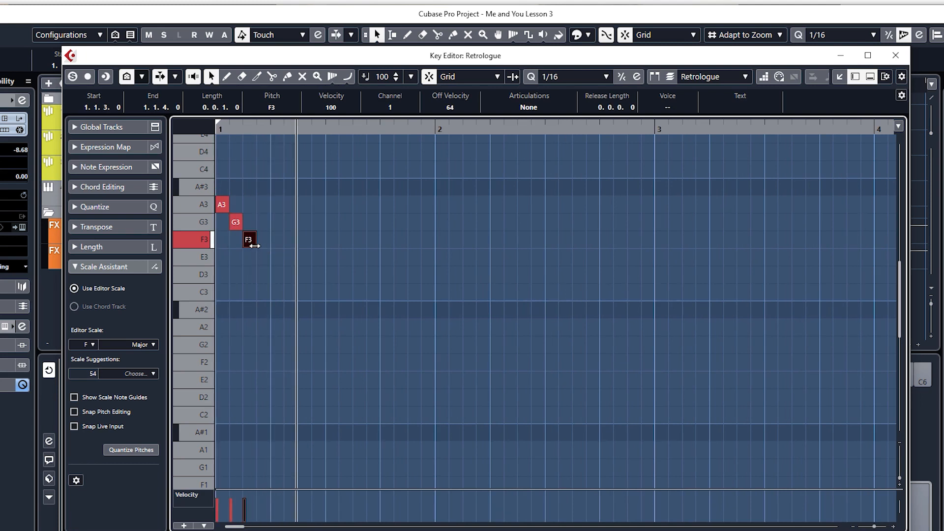
left_click_drag(230, 223, 271, 236)
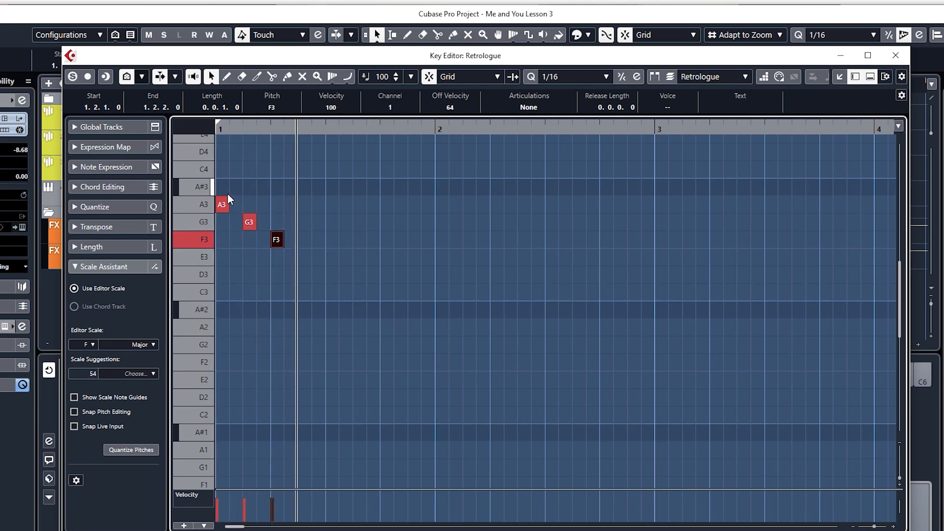
left_click_drag(228, 194, 296, 246)
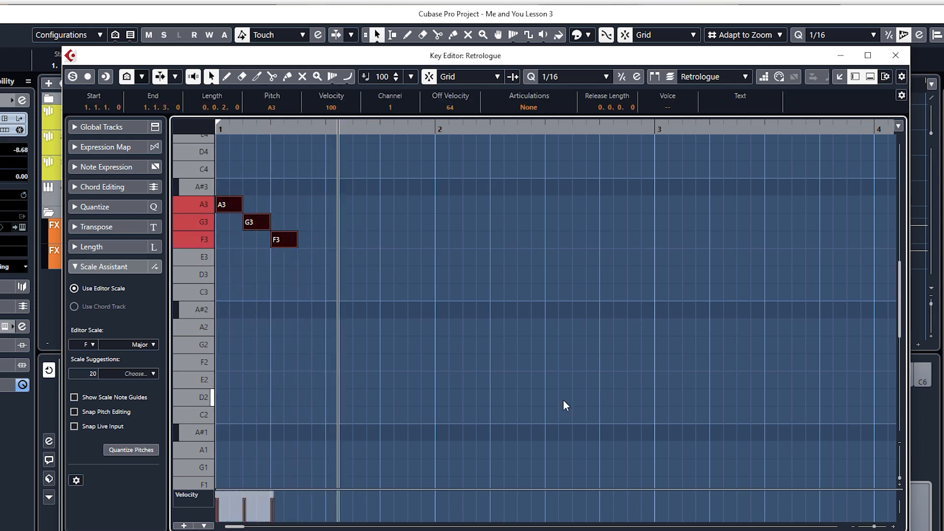
- Add sixteenth notes F3 at 1.3.1, G3 at 1.3.3 and F3 at 1.4.1, and play the phrase
left_click(333, 239)
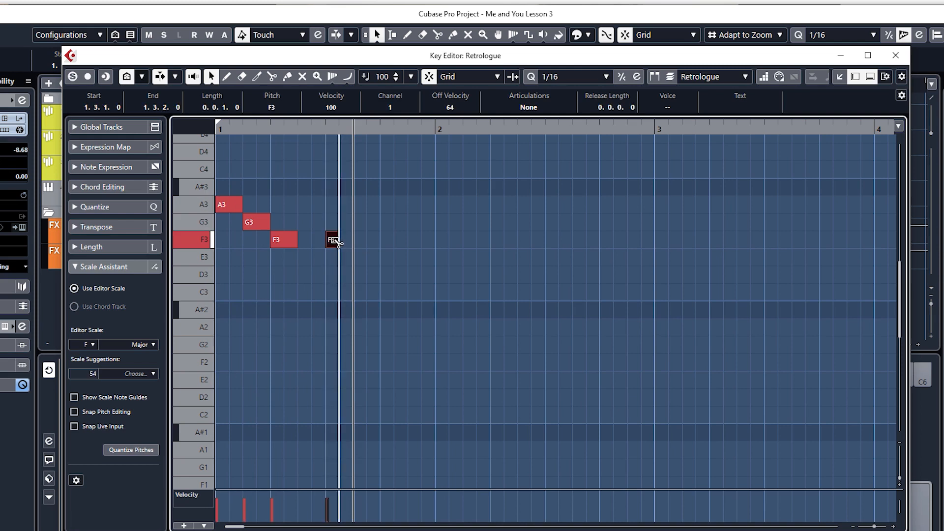
left_click(361, 221, "alt")
left_click(387, 240, "alt")
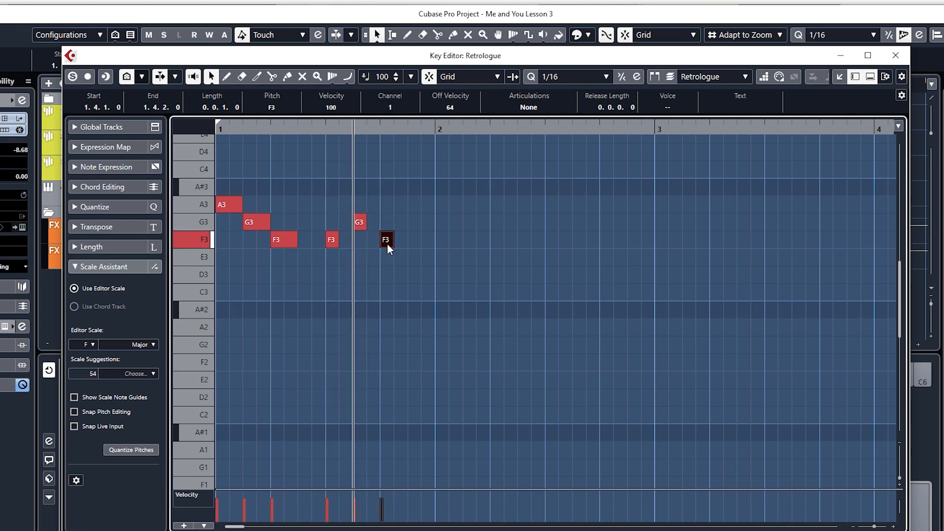
key("space")
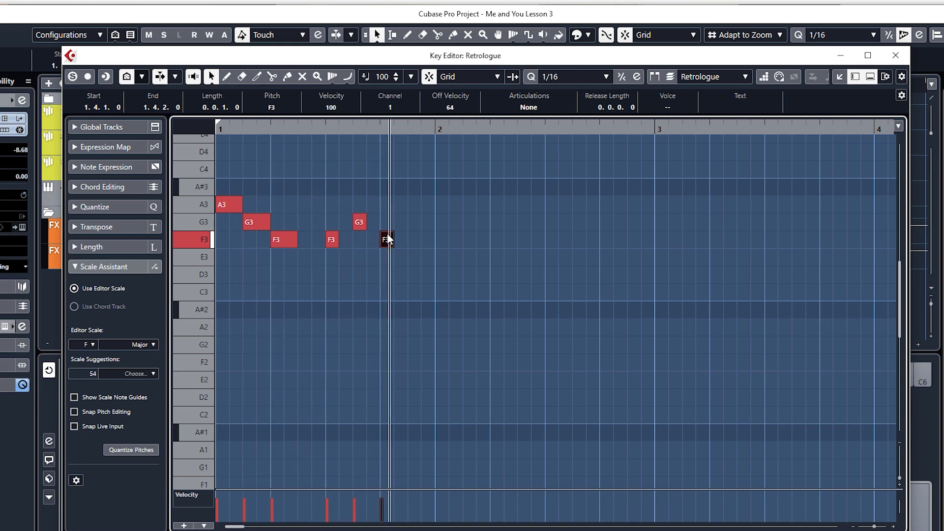
- Lengthen the second G3 to reach the following F3, shorten the first three notes to 0.0.1.66, and play the phrase
left_click_drag(366, 224, 380, 224)
left_click_drag(233, 180, 287, 244)
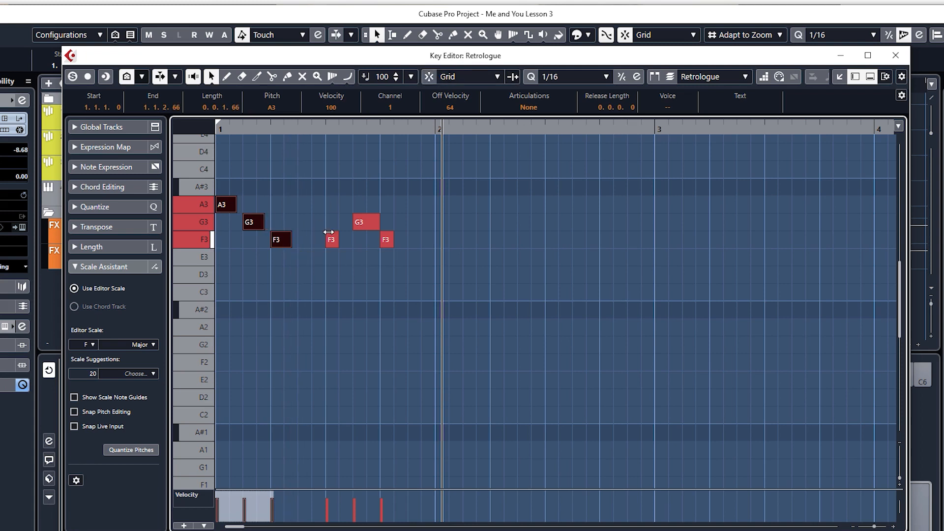
key("period")
key("space")
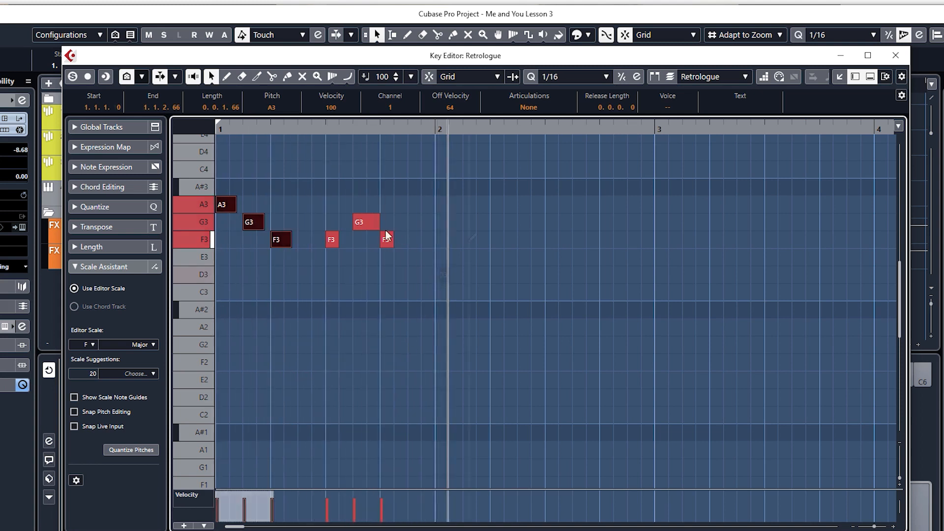
- Add a D3 at the start of bar 2, place an F3 shortly after it at 2.1.2.117, and play the phrase
left_click(443, 274, "alt")
left_click(471, 240, "alt")
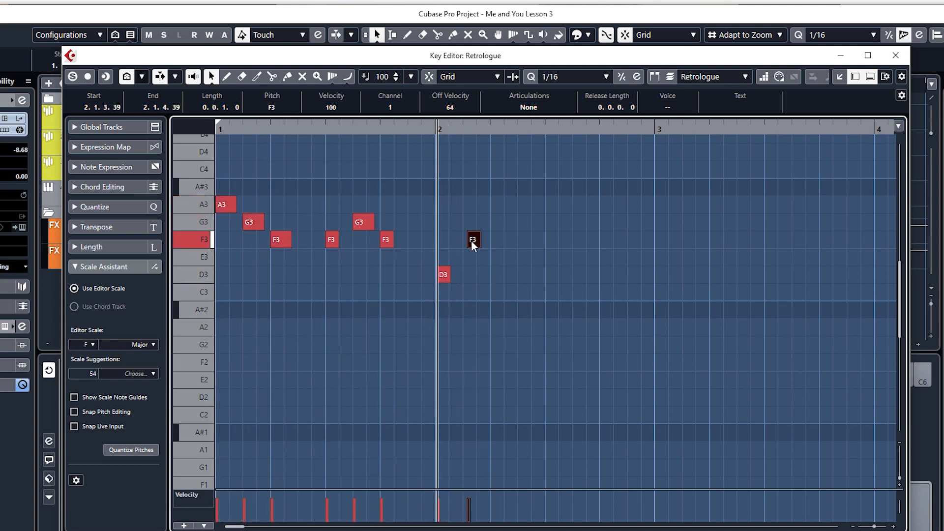
left_click_drag(471, 240, 466, 240)
key("period")
key("space")
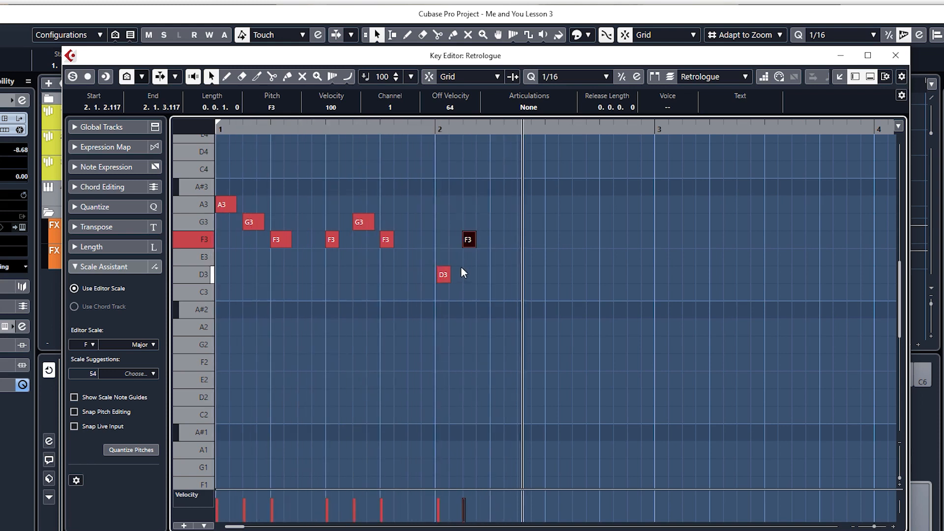
- Move bar 2's F3 to about beat 2, lengthen it and the D3 to 0.0.1.44, and fine-tune their timing by ear
left_click(479, 277)
left_click_drag(468, 241, 497, 244)
left_click_drag(450, 278, 456, 277)
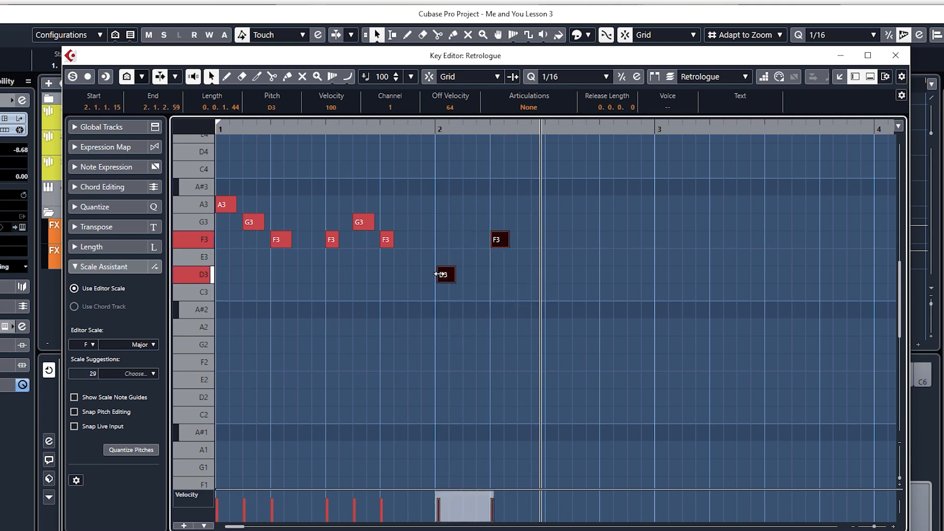
key("ctrl+Right")
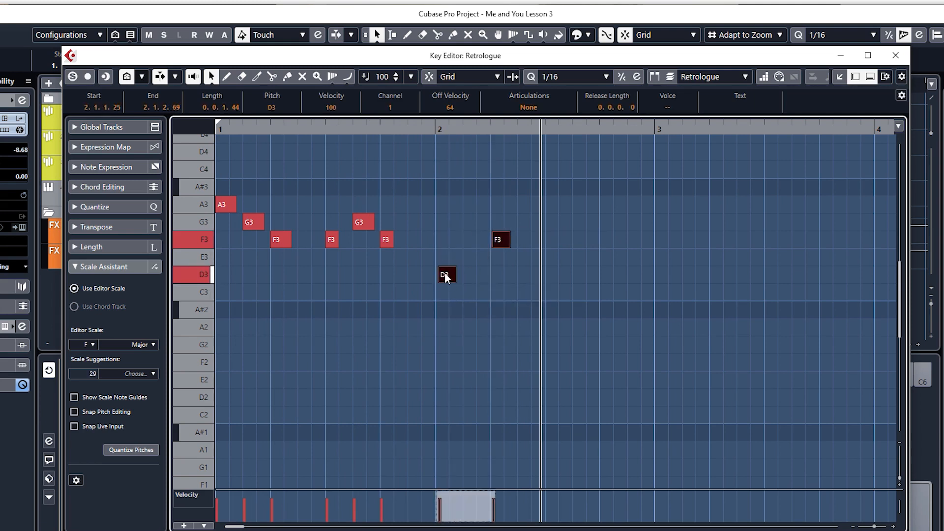
left_click_drag(446, 275, 443, 274)
key("space")
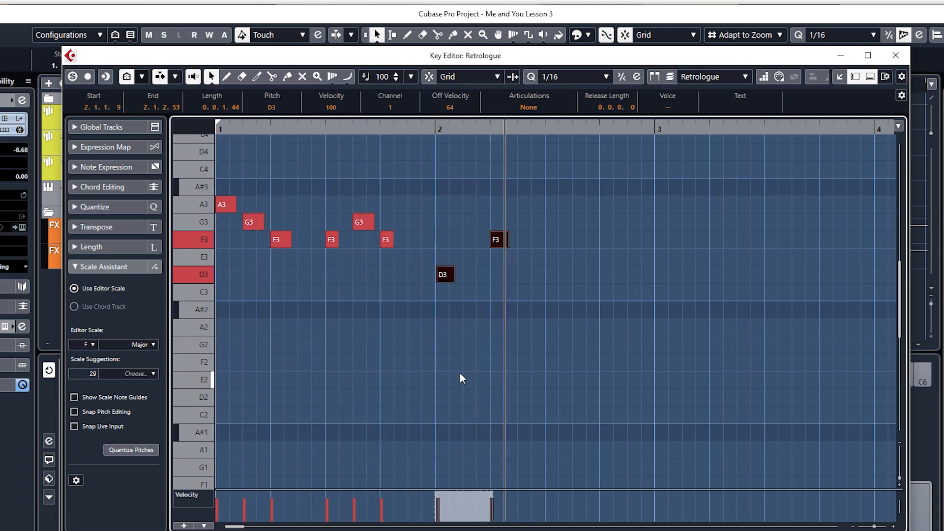
- Copy the whole melody to the start of bar 3, enlarging the part to fit, and close the Key Editor
left_click_drag(590, 322, 663, 217)
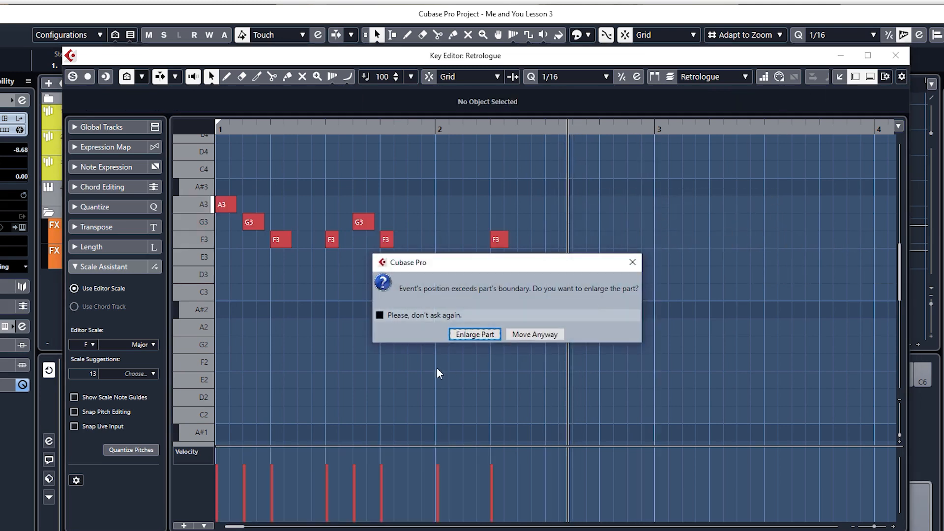
left_click(521, 335)
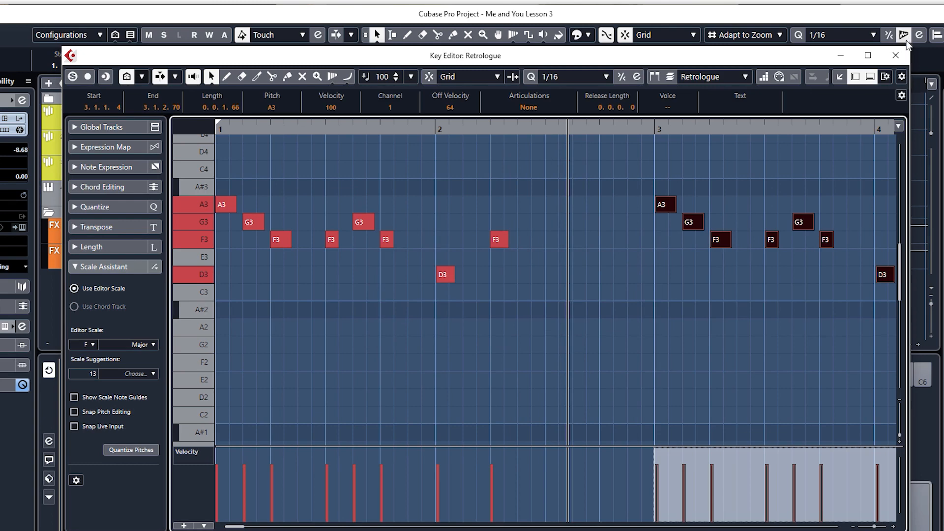
left_click(895, 55)
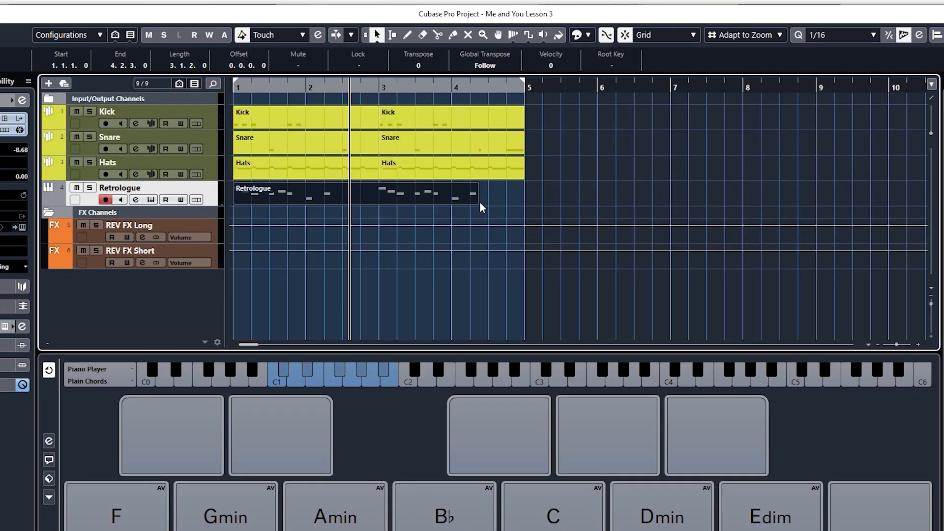
- Extend the Retrologue part to the start of bar 5 and play its melody from the beginning in the Key Editor
left_click_drag(479, 202, 514, 207)
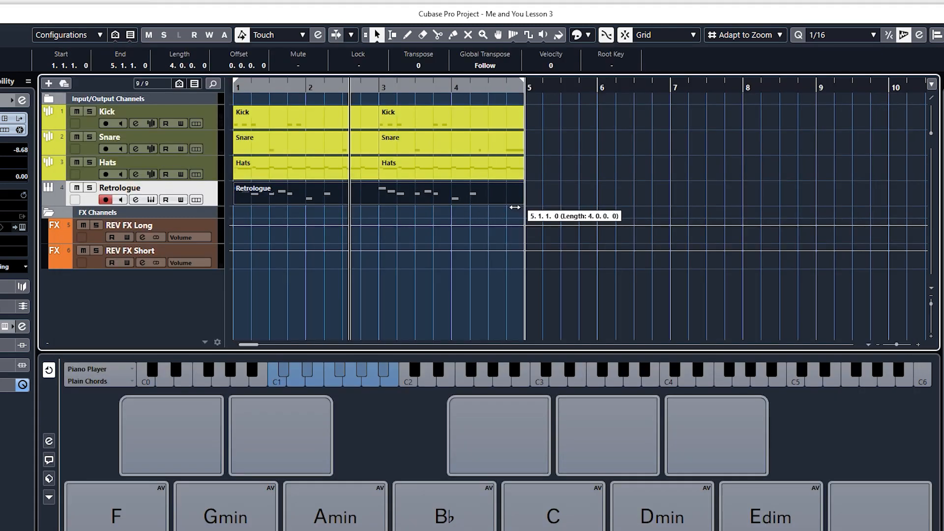
double_click(361, 190)
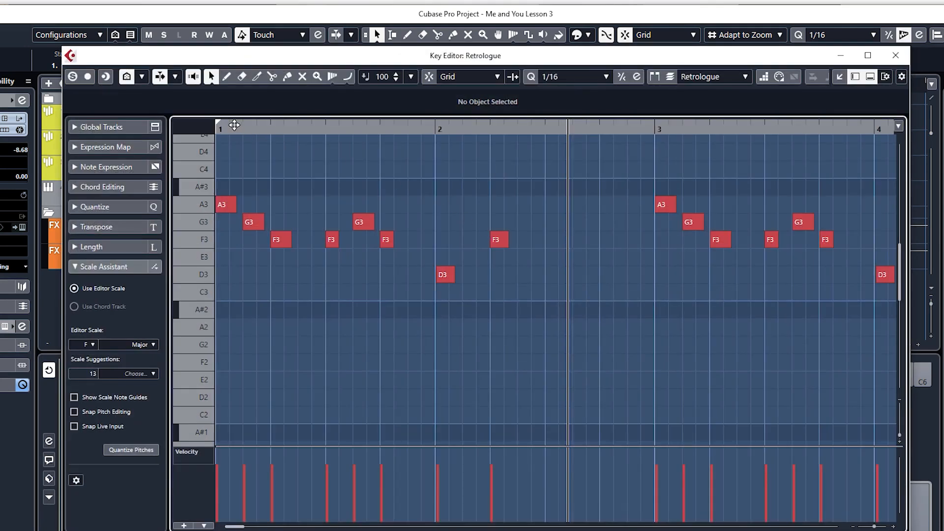
left_click(218, 128)
key("space")
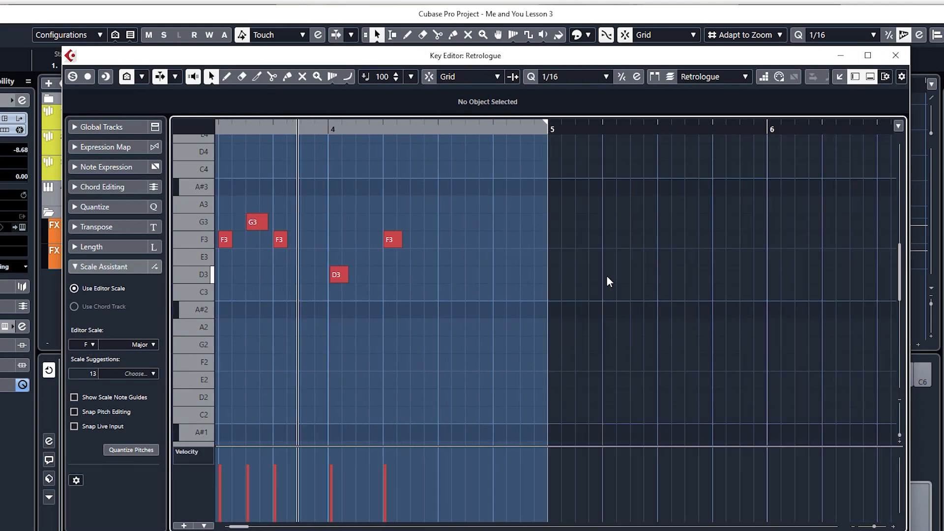
- Raise bar 4's D3 to G3 and its F3 to C4, and close the Key Editor
left_click_drag(341, 273, 342, 222)
left_click_drag(391, 239, 392, 171)
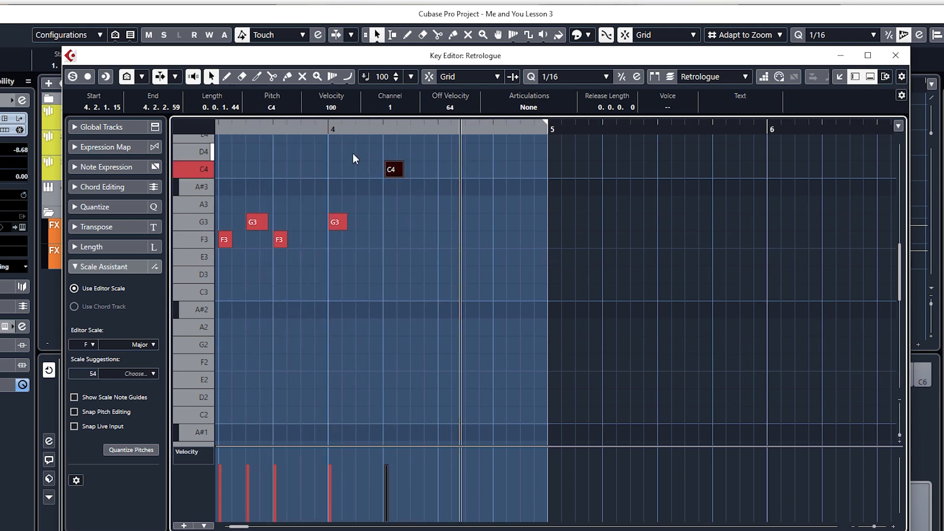
left_click_drag(393, 168, 390, 170)
left_click(895, 55)
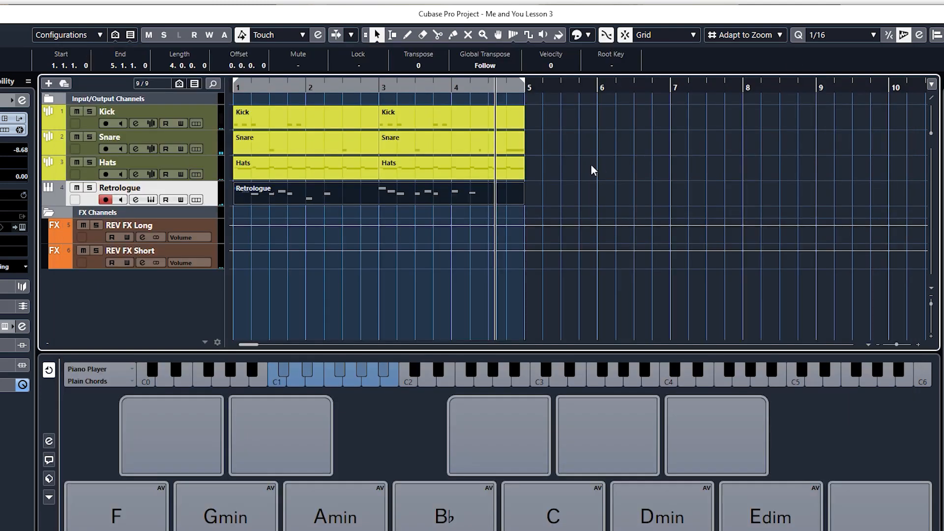
- Extend the Retrologue part to the start of bar 9 and play the arrangement from the beginning
left_click_drag(524, 201, 816, 204)
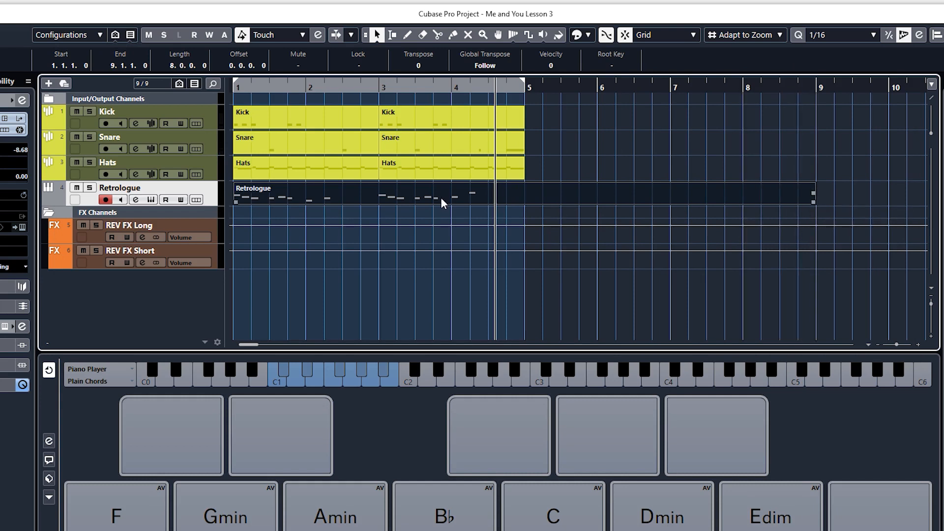
key("KP_Decimal")
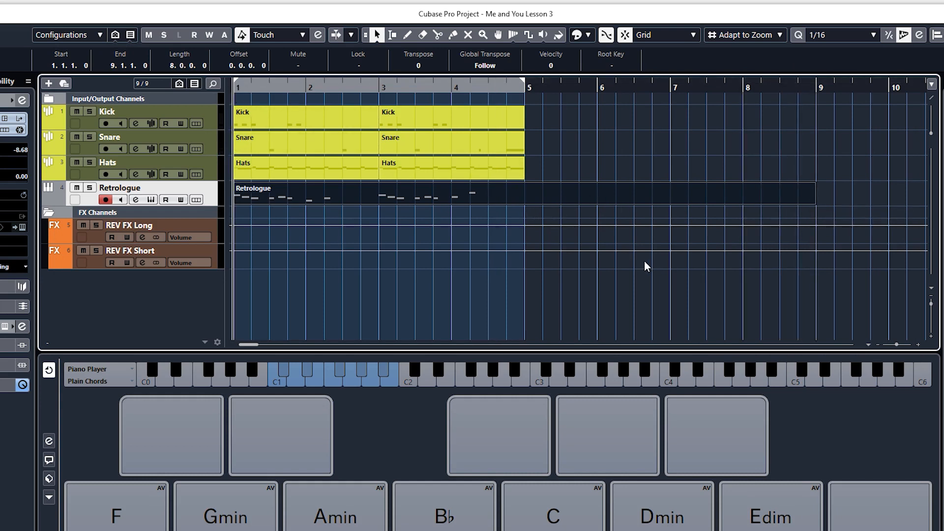
key("space")
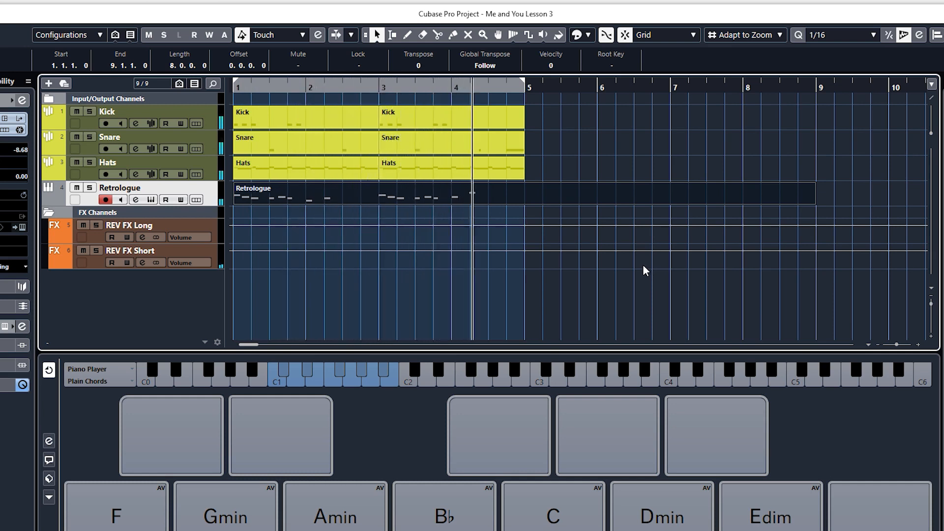
key("space")
- Move the Kick, Snare and Hats parts from bar 3 to bar 7 and fill bars 3 to 6 with duplicates of the first parts
left_click_drag(556, 175, 707, 119)
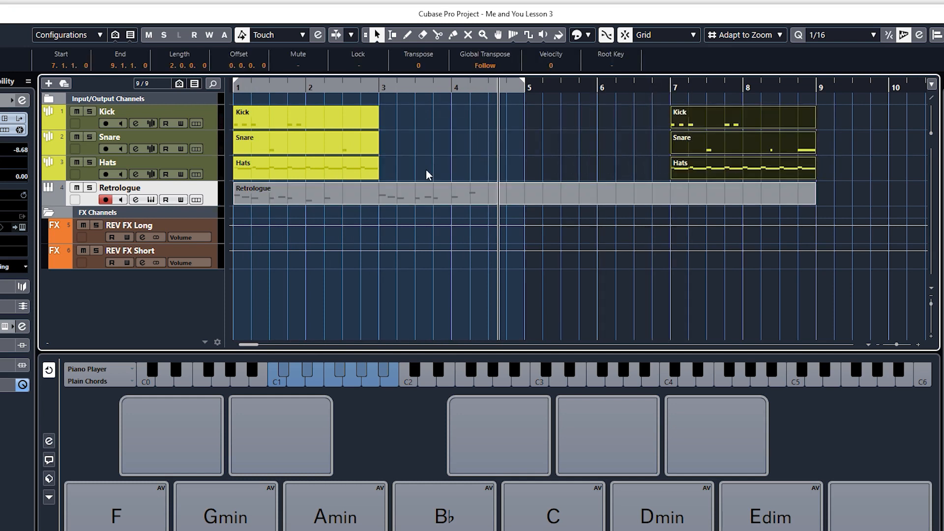
left_click(413, 168)
left_click_drag(413, 169, 344, 122)
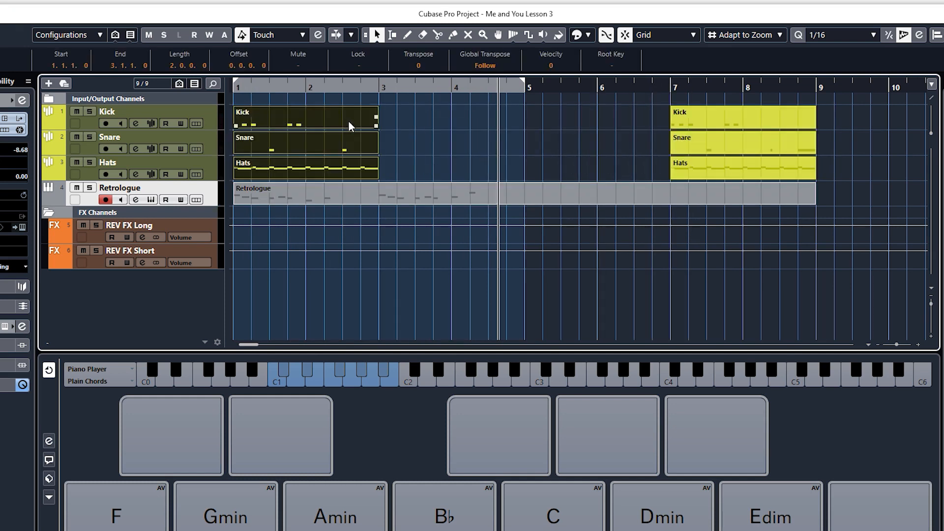
key("ctrl+d")
key("ctrl+d")
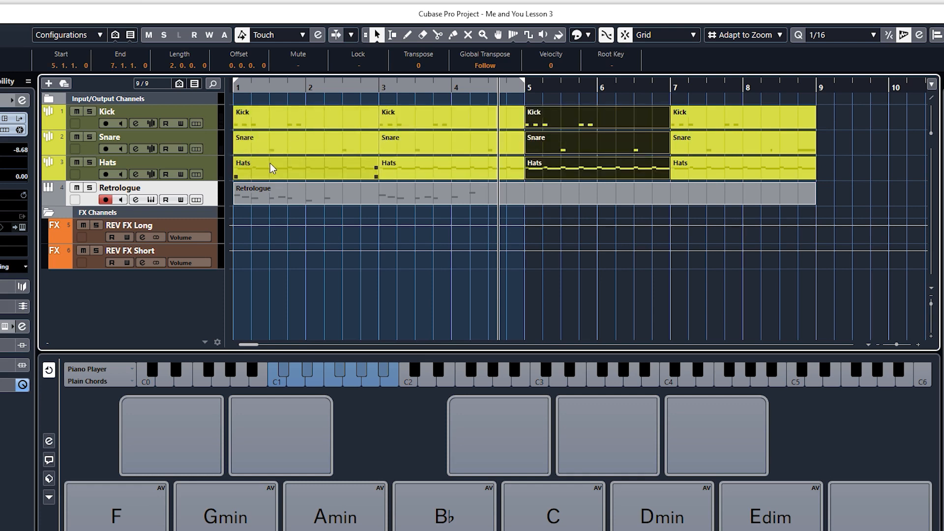
- Mute the Hats track and copy the melody's first two-bar phrase to the start of bar 5 in the Key Editor
left_click(76, 162)
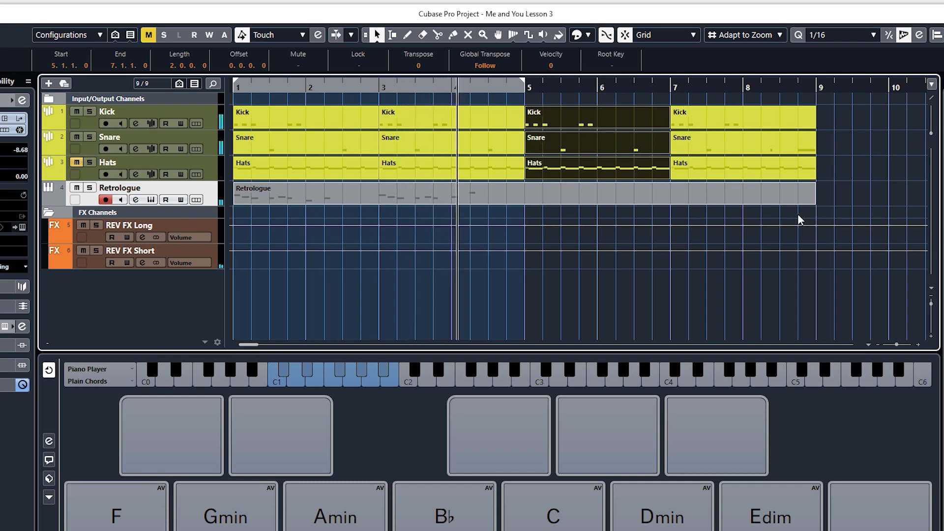
double_click(757, 201)
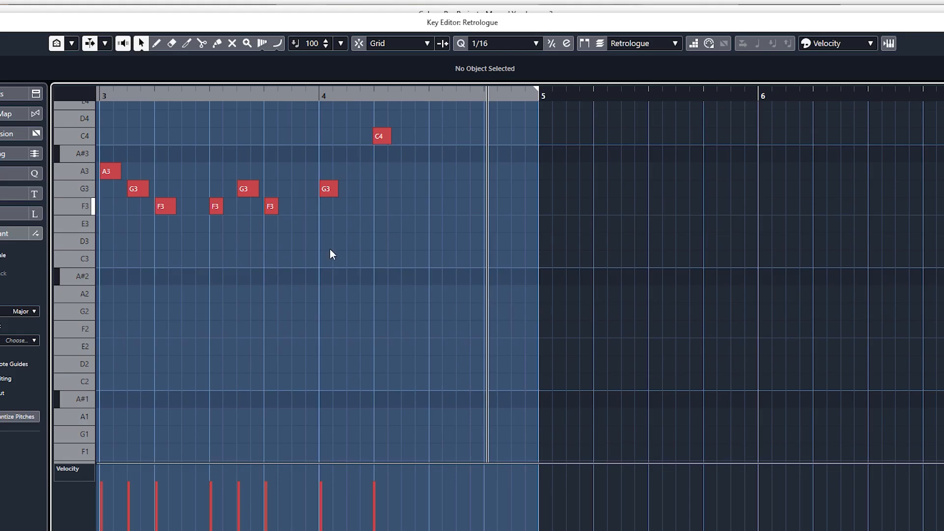
scroll(367, 287, "up", 3)
scroll(368, 287, "down", 1)
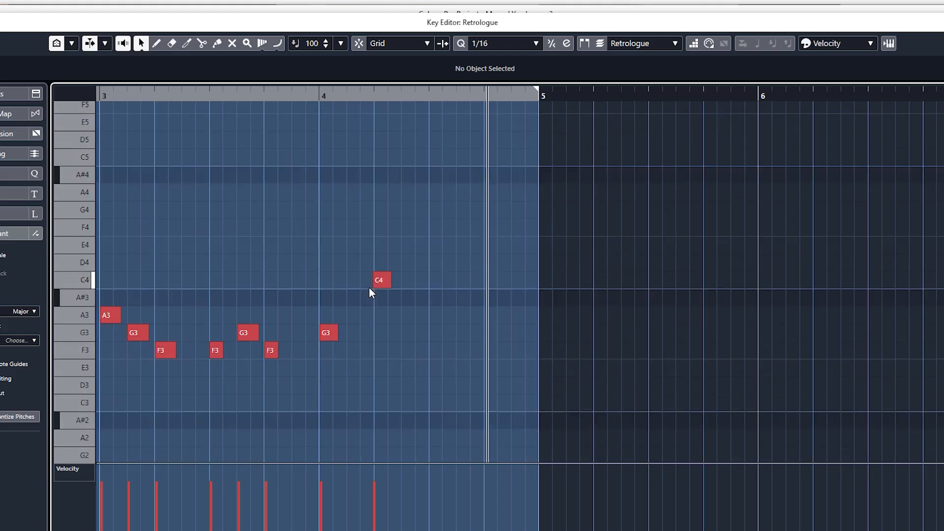
key("g")
key("g")
key("g")
key("g")
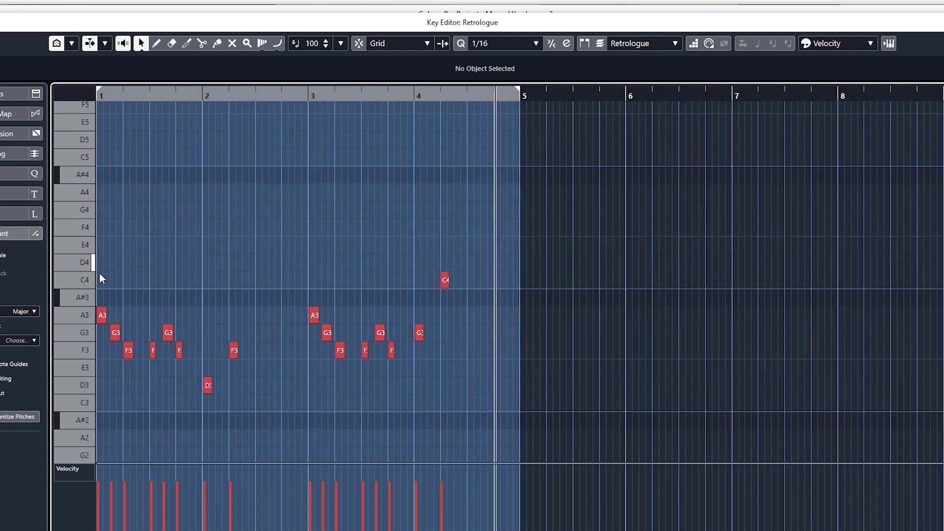
left_click_drag(99, 281, 271, 421)
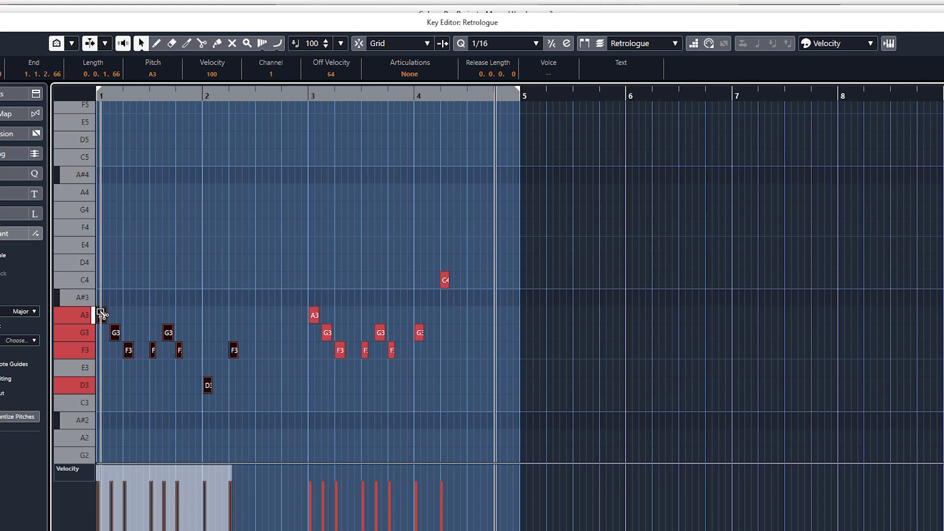
left_click_drag(102, 315, 527, 323)
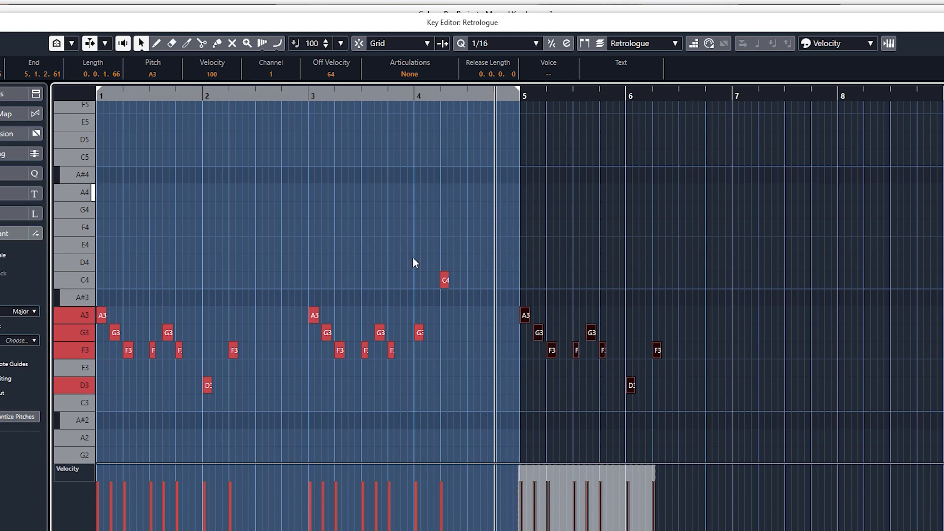
- Add a G3 of length 0.0.1.0 at about beat 4 of bar 4, fine-tune its timing, and play the transition into bar 5
left_click(300, 93)
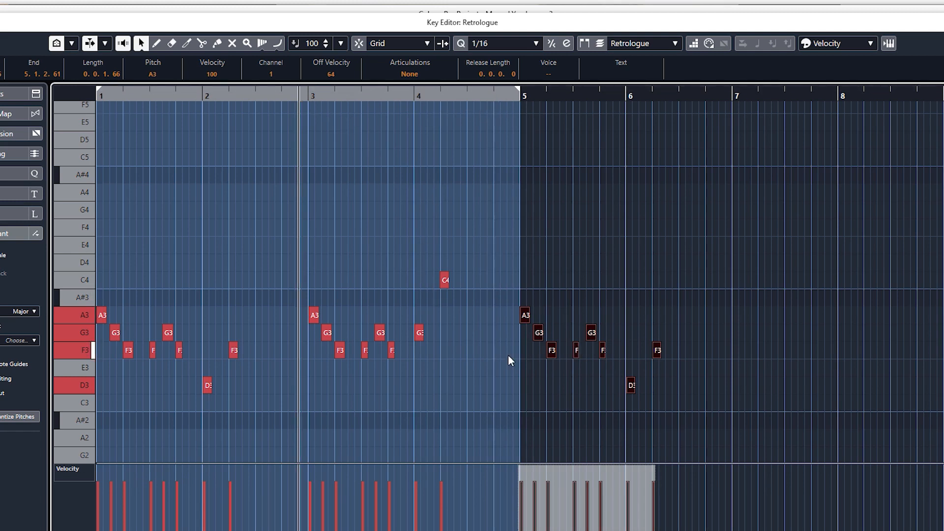
key("space")
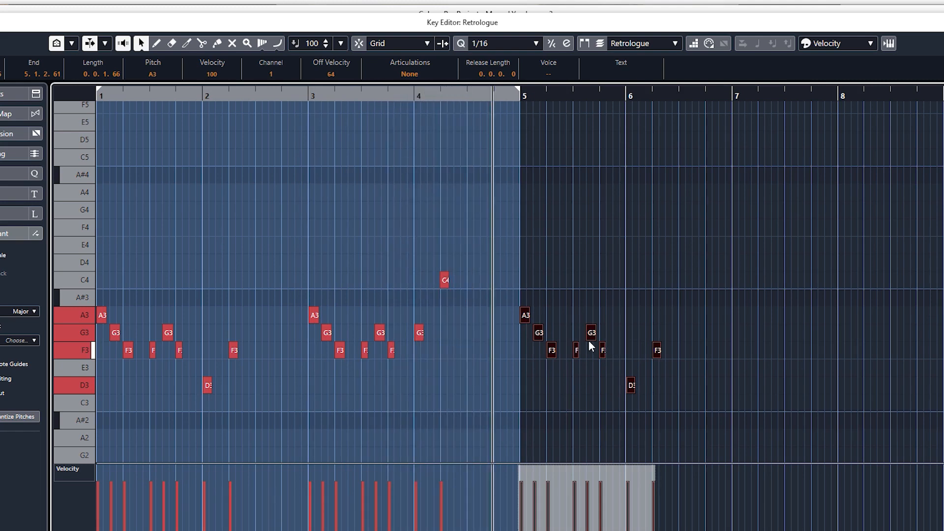
left_click(498, 334)
left_click_drag(487, 95, 486, 108)
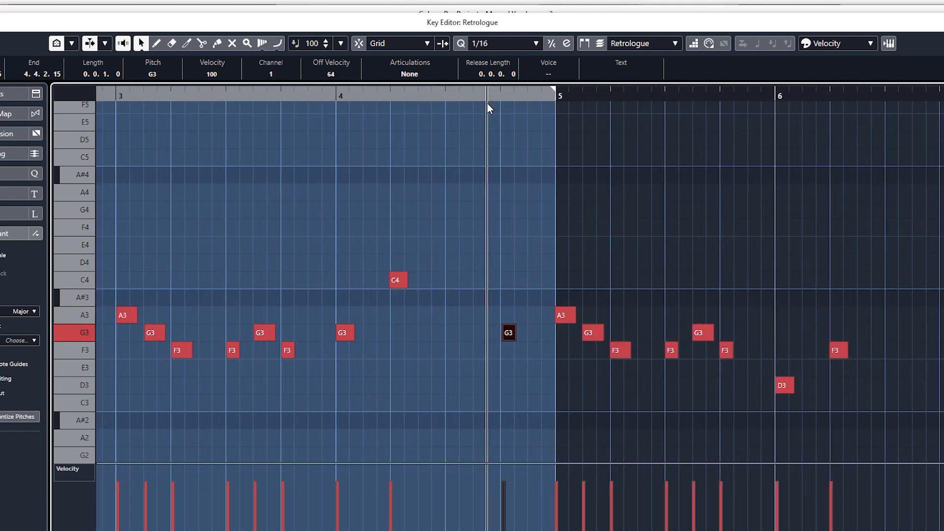
left_click_drag(508, 332, 507, 336)
left_click(261, 98)
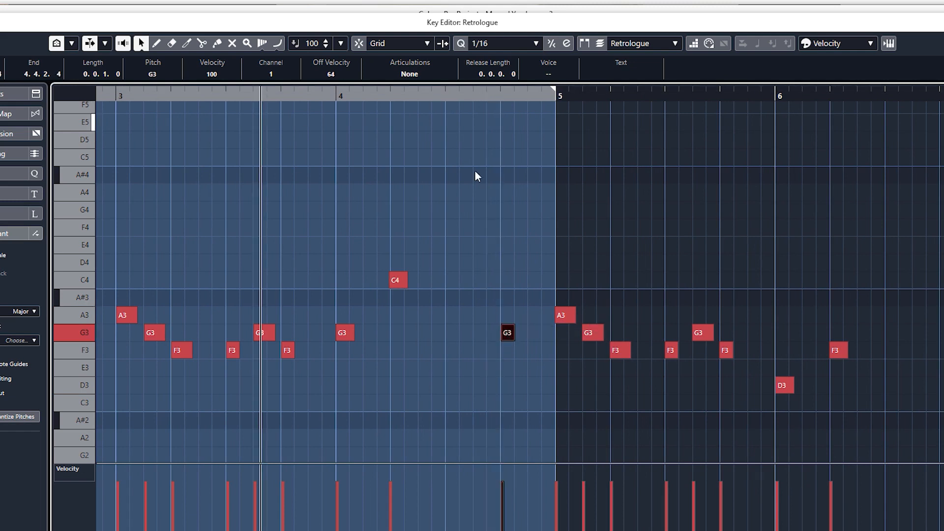
key("space")
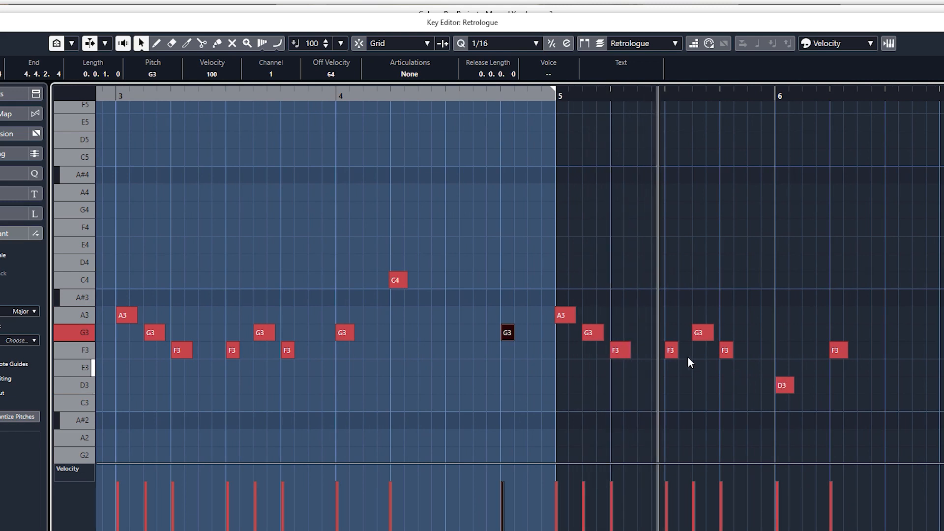
- Lower bar 5's second G3 to E3 and its last F3 to D3, and add an F3 at about beat 4 of bar 6
left_click(674, 350)
left_click_drag(700, 338, 729, 389)
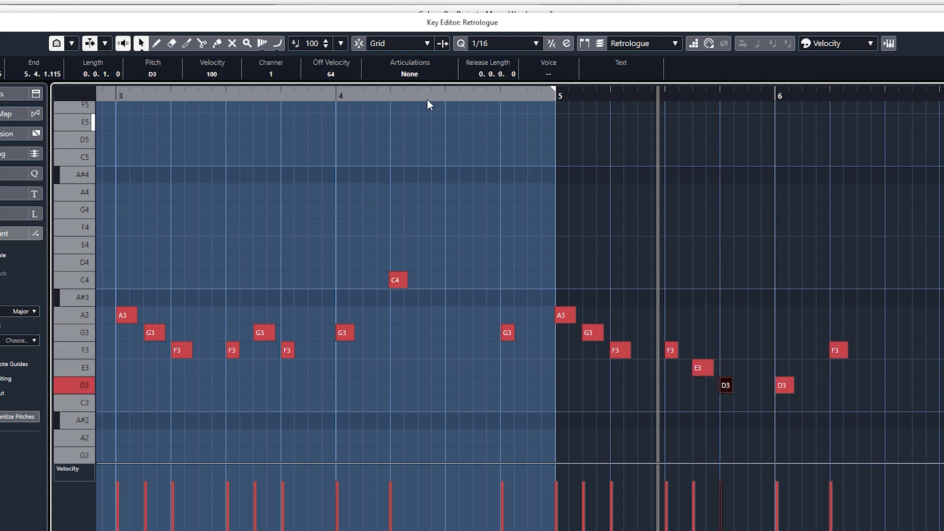
left_click(411, 93)
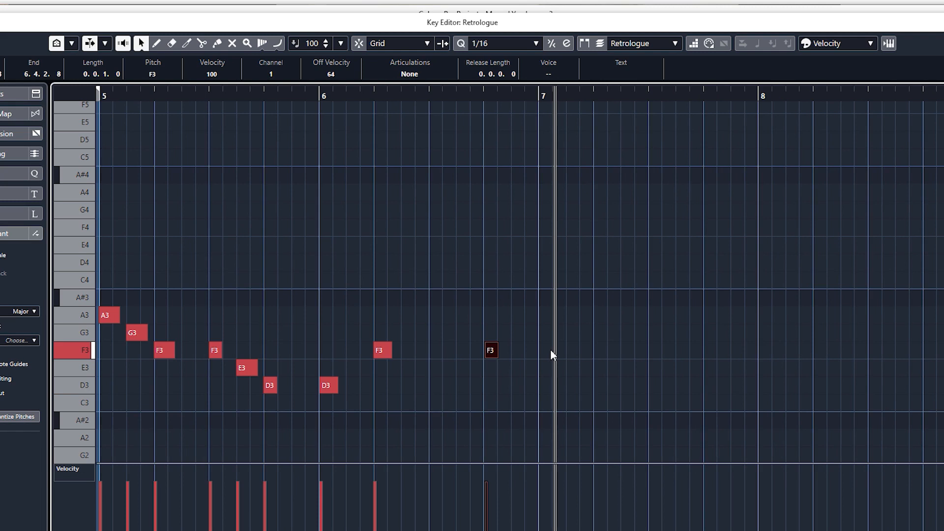
- Add short F3, G3 and F3 notes an eighth apart from the start of bar 7, and play the phrase
double_click(551, 351)
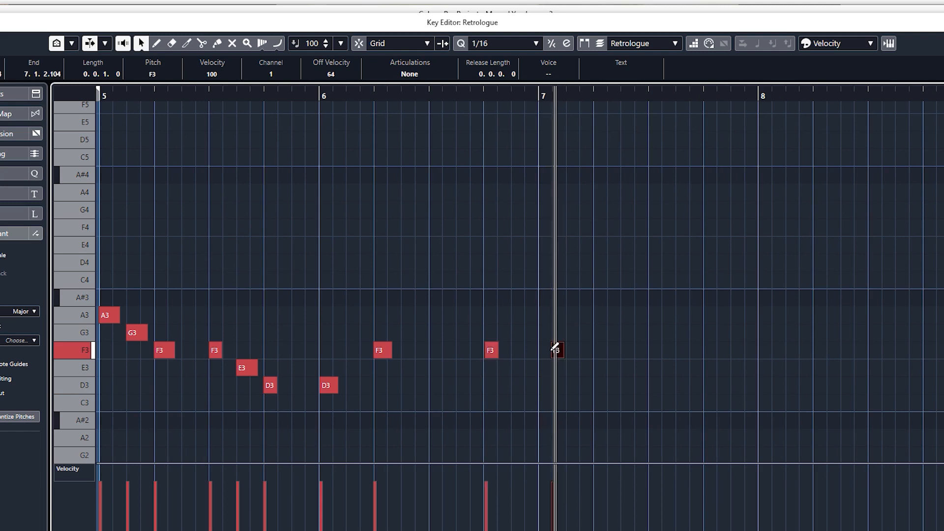
mouse_move(544, 355)
left_mouse_down()
mouse_move(570, 335)
mouse_move(600, 351)
left_mouse_up()
left_click(572, 328, "alt")
left_click(602, 352, "alt")
left_click(248, 97)
key("space")
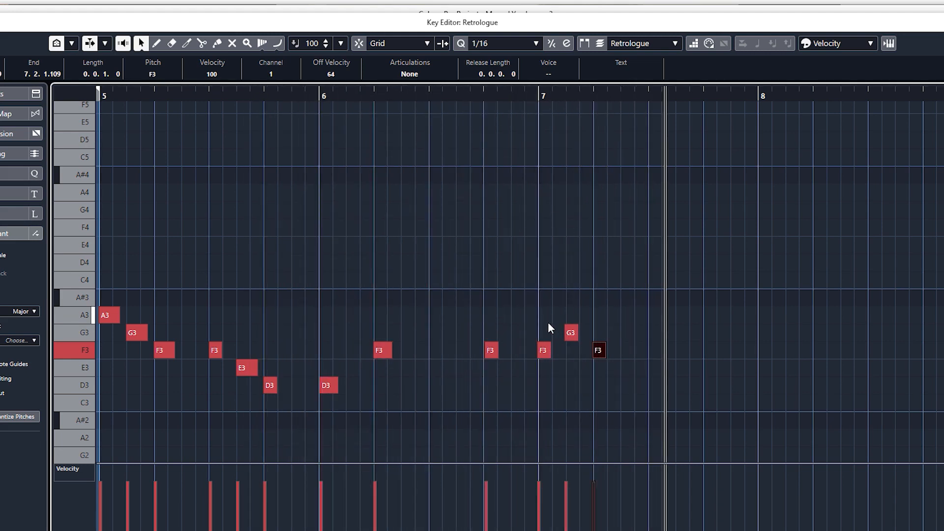
- Shift bar 7's G3 slightly, turn snapping on, and quantize the bar's three notes to 1/16
left_click(571, 334)
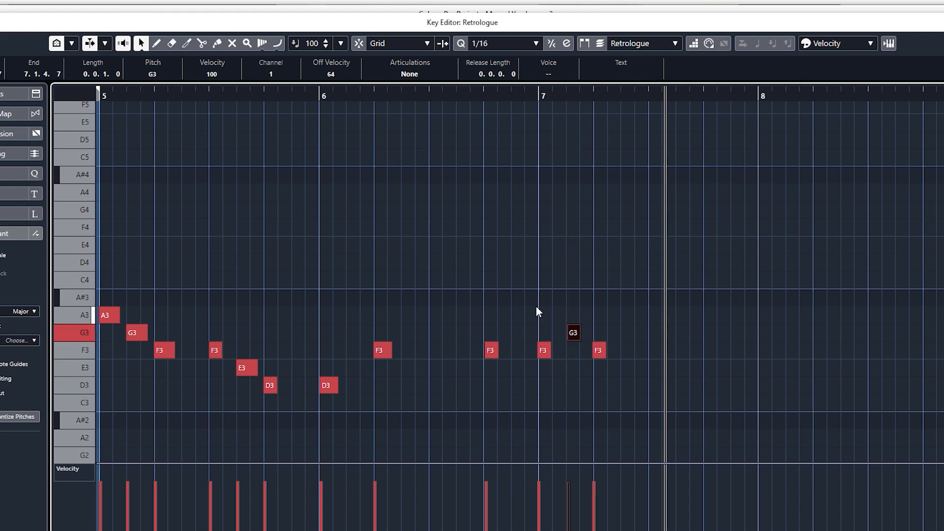
left_click_drag(535, 305, 646, 365)
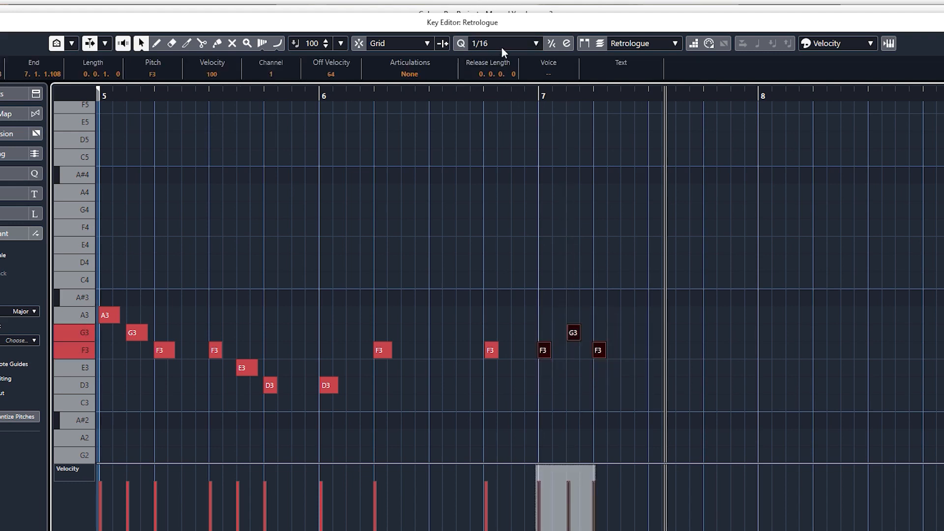
left_click(358, 43)
key("q")
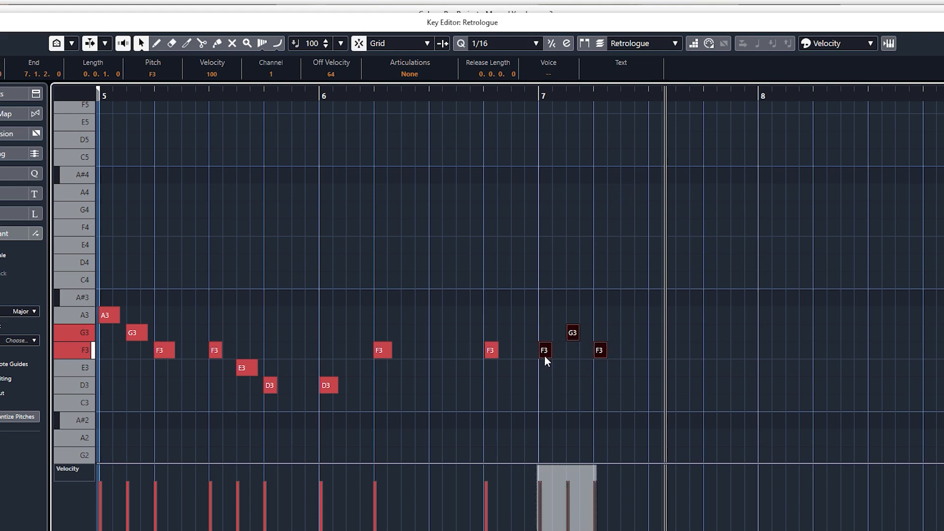
- Duplicate the three-note group to beat 3 of bar 7, play the result, and close the Key Editor
key("alt+d")
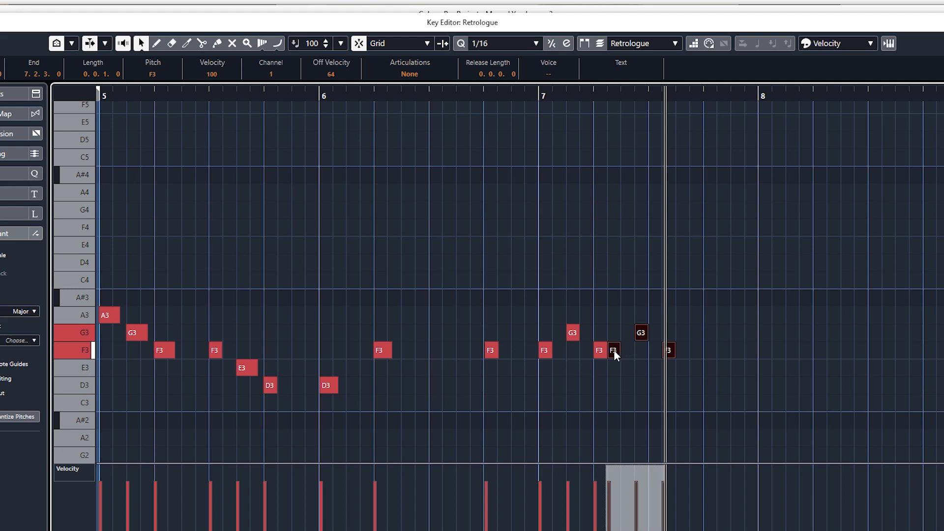
left_click_drag(613, 349, 655, 349)
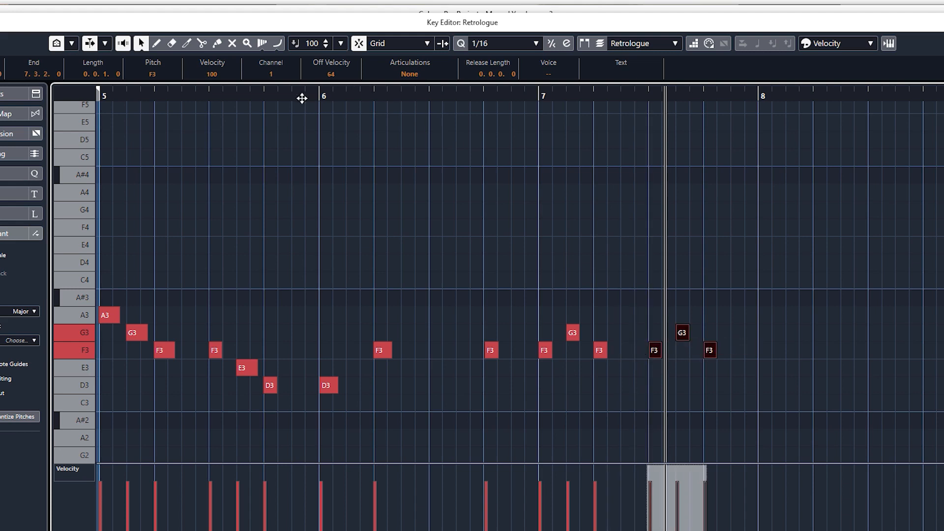
left_click(302, 96)
key("space")
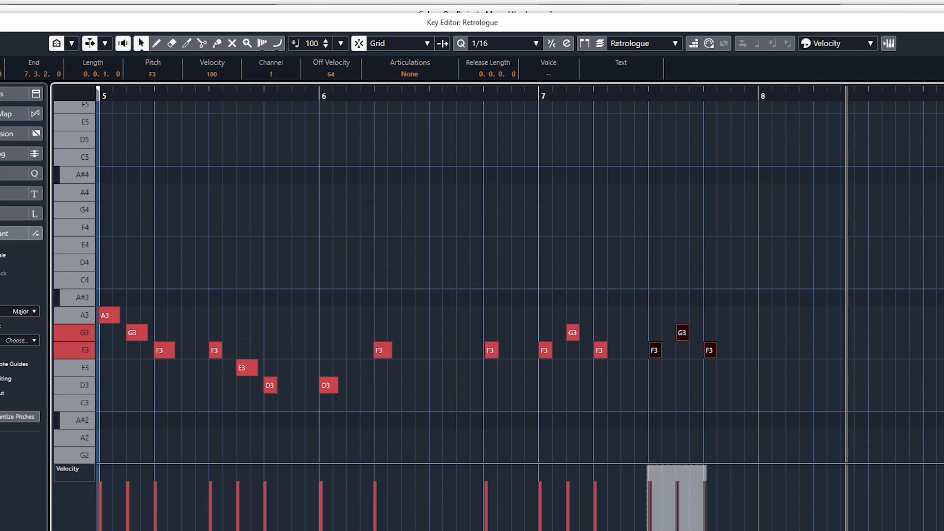
left_click(940, 22)
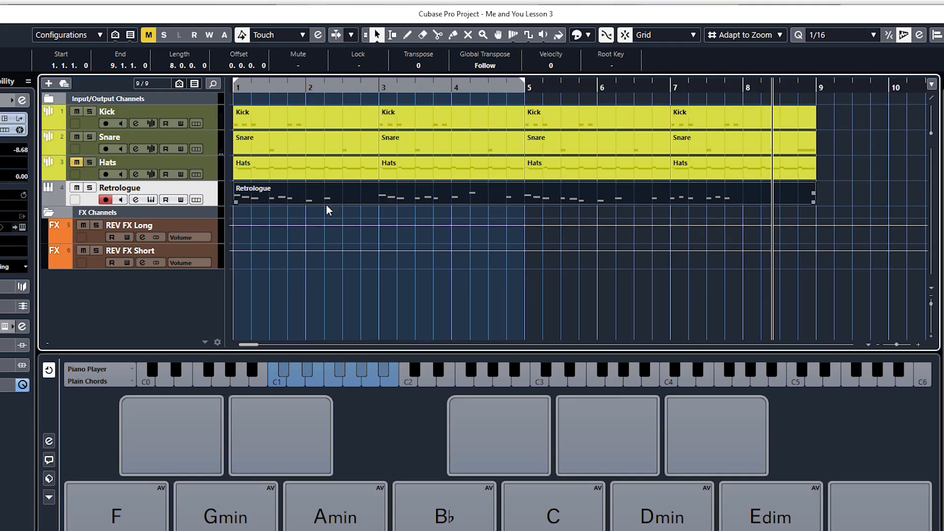
- Open the Retrologue instrument and raise the filter resonance to 62
left_click(155, 199)
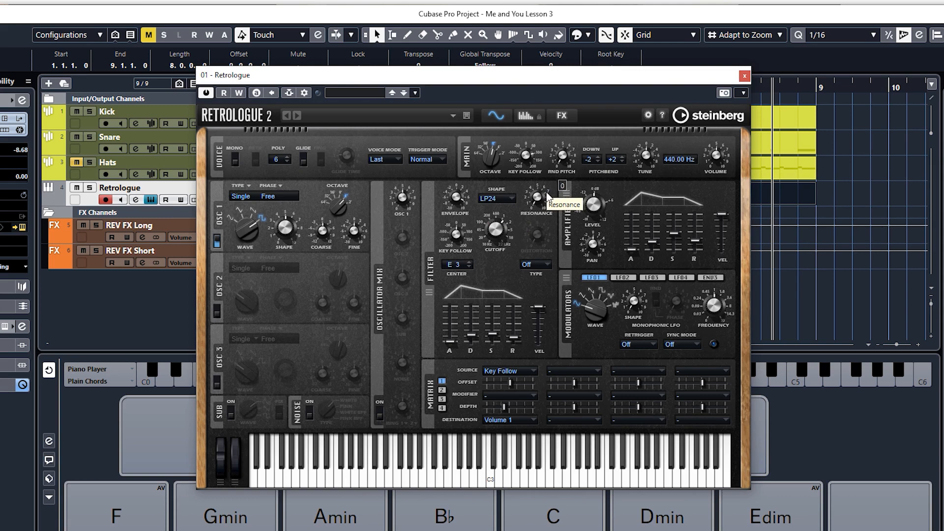
left_click_drag(536, 199, 537, 179)
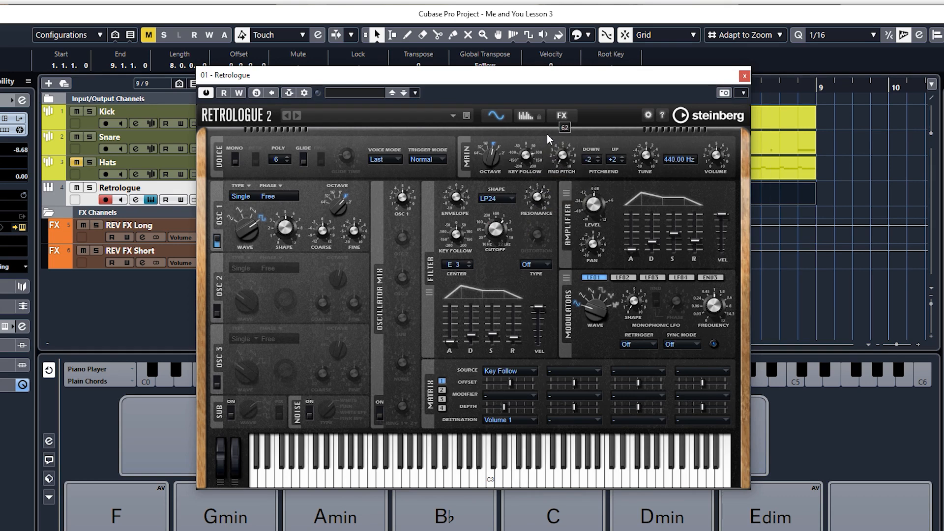
- Set the filter's distortion type to Clip and readjust the filter resonance by ear
left_click_drag(544, 142, 541, 163)
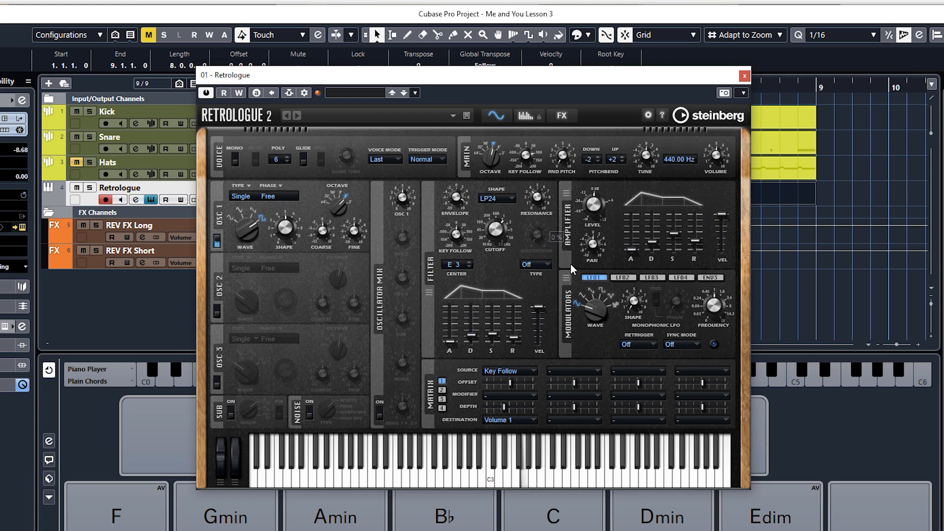
left_click(534, 264)
left_click(551, 306)
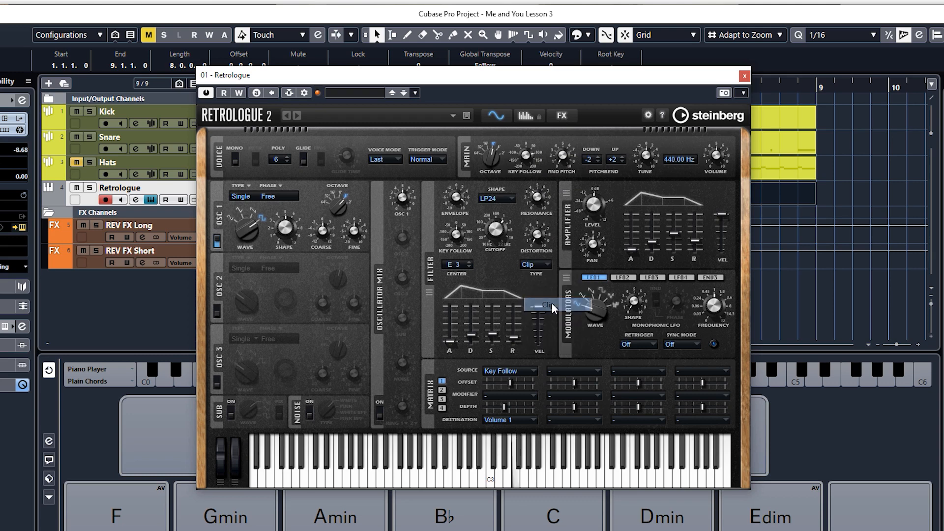
mouse_move(538, 204)
left_click_drag(538, 205, 539, 194)
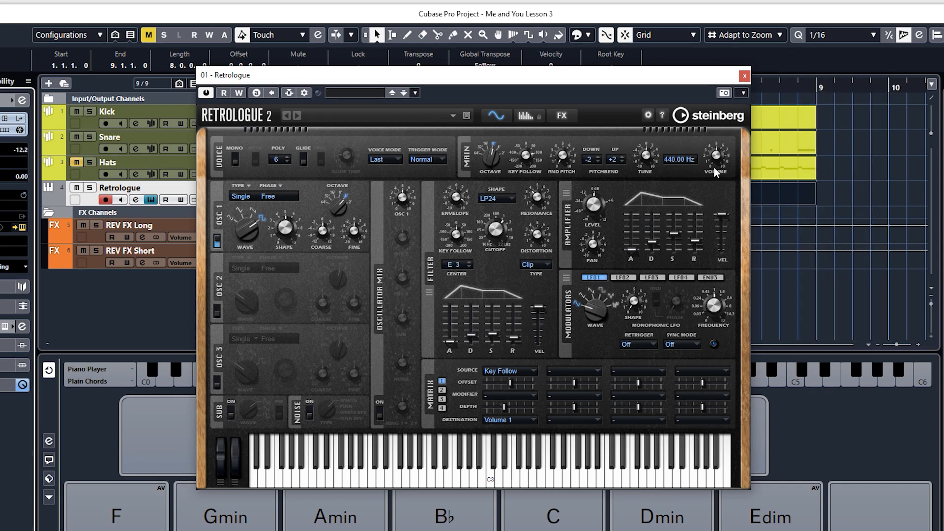
mouse_move(716, 157)
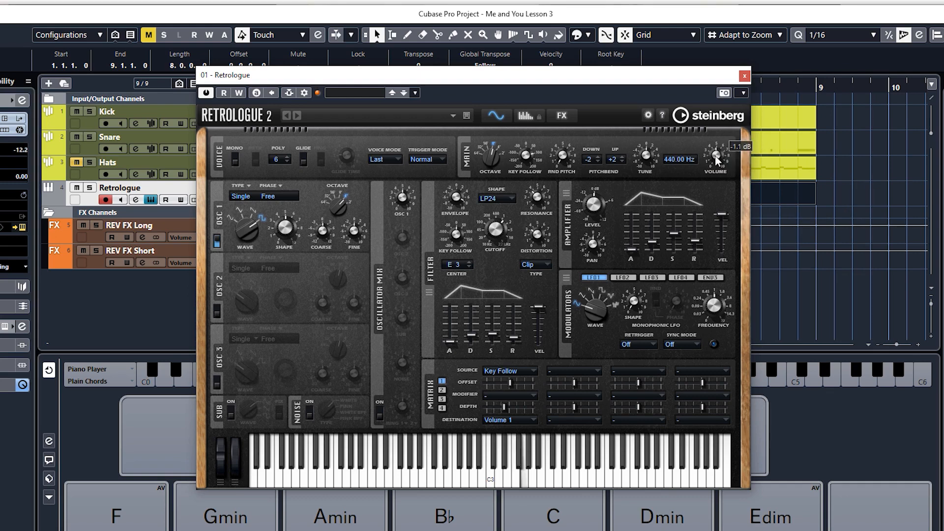
- Set the mix of Retrologue's built-in reverb effect to 22 % and close the instrument
left_click(555, 120)
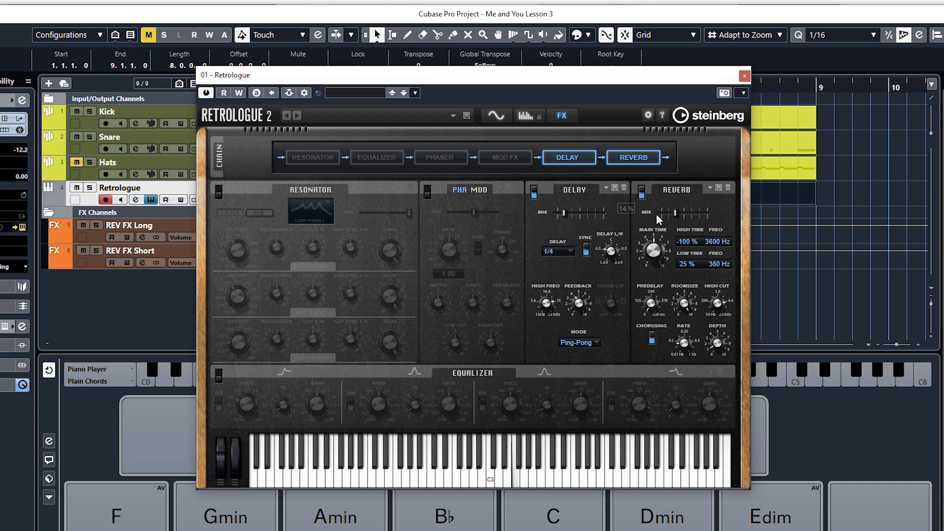
mouse_move(670, 214)
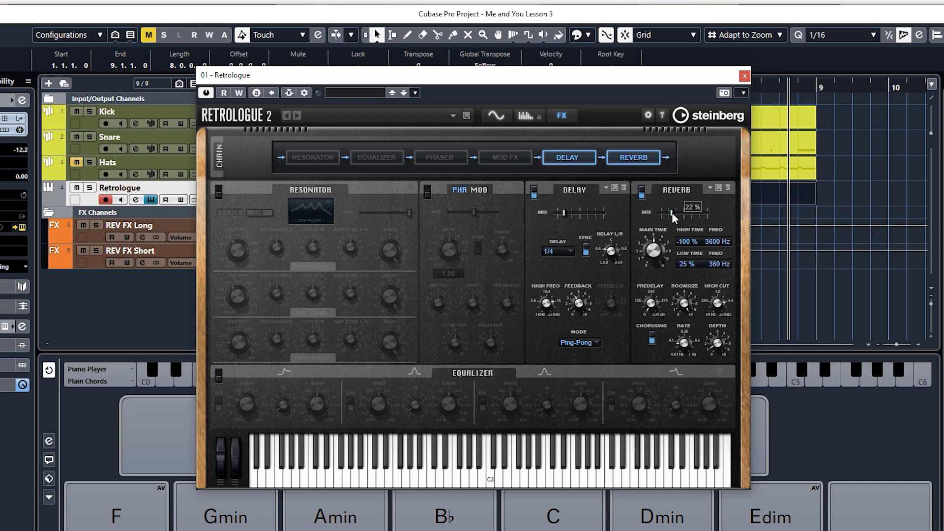
mouse_move(572, 214)
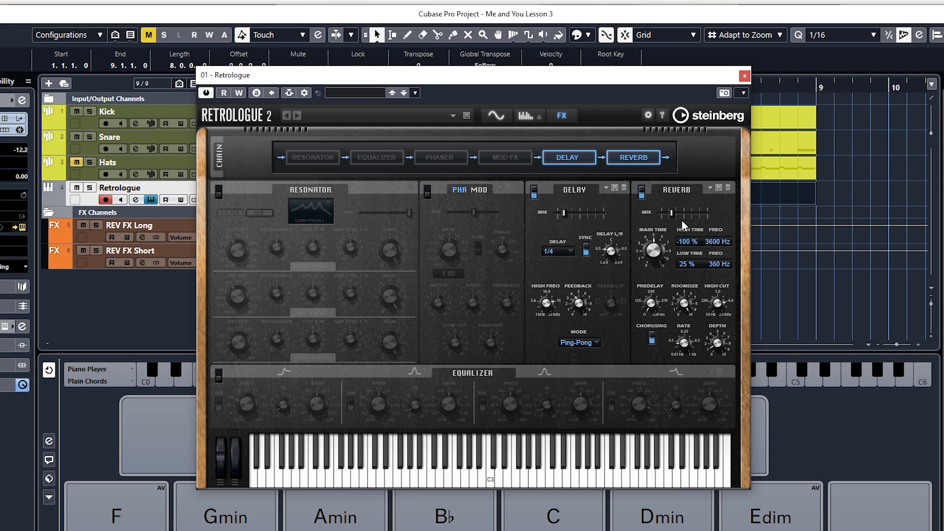
left_click(744, 75)
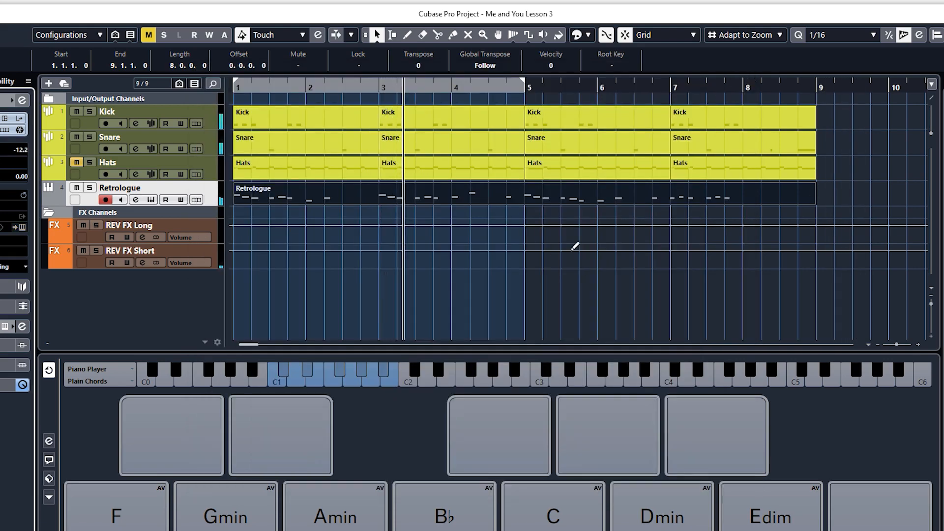
- Play the arrangement from bar 1, open the Retrologue part in the Key Editor, and enlarge its velocity lane
left_click(232, 89)
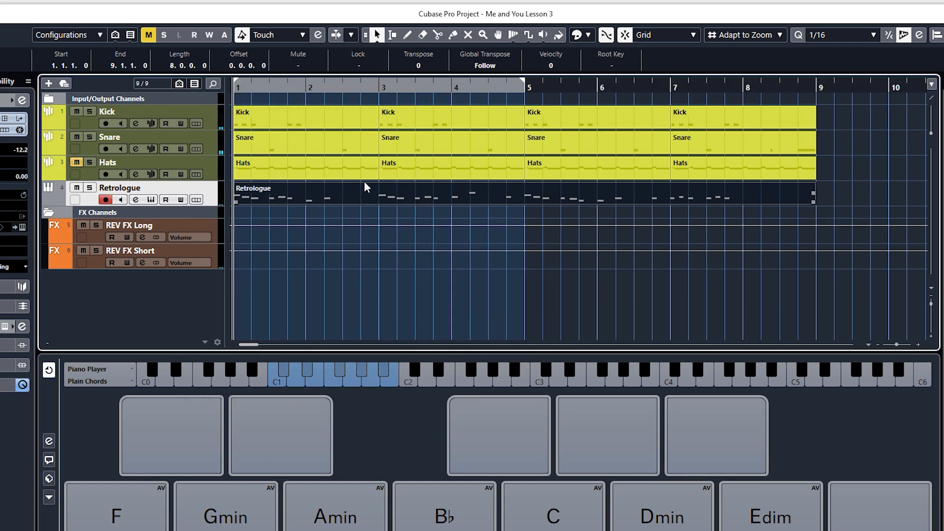
double_click(361, 195)
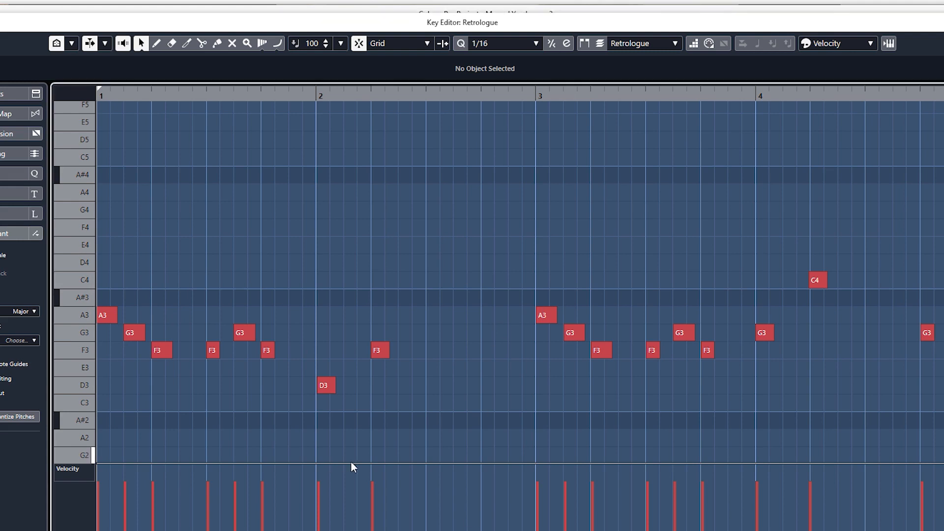
left_click_drag(350, 462, 361, 422)
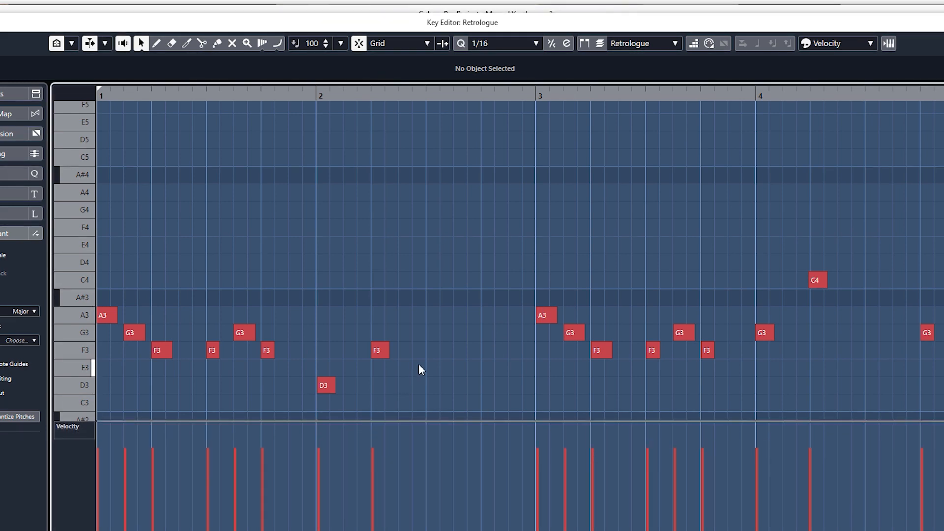
scroll(422, 370, "down", 3)
- Draw slightly uneven velocities, roughly between 78 and 100, across the whole melody from bar 1 to bar 7
mouse_move(125, 467)
left_mouse_down()
mouse_move(126, 451)
mouse_move(211, 450)
mouse_move(236, 462)
mouse_move(267, 450)
mouse_move(326, 468)
mouse_move(325, 451)
mouse_move(377, 466)
mouse_move(564, 448)
left_mouse_up()
left_click_drag(565, 448, 572, 443)
left_click_drag(498, 455, 511, 453)
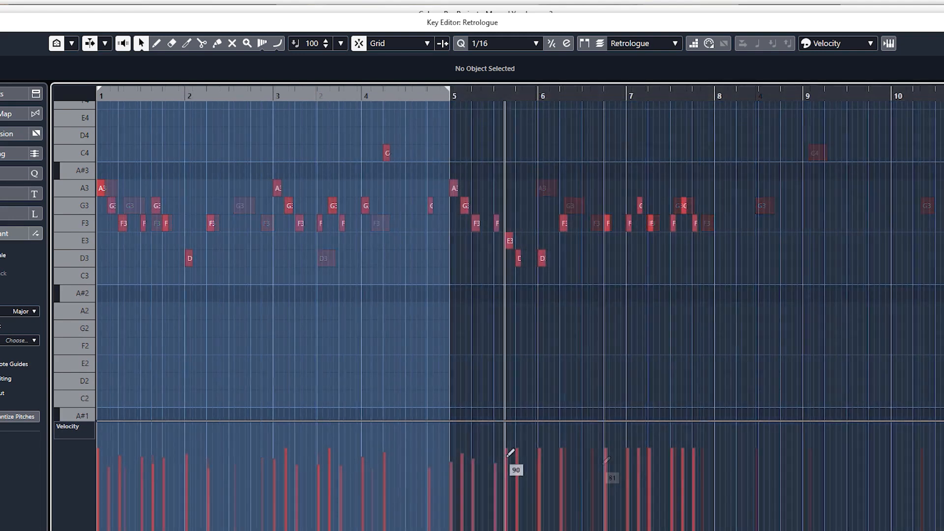
mouse_move(511, 453)
left_mouse_down()
mouse_move(525, 462)
mouse_move(565, 455)
left_mouse_up()
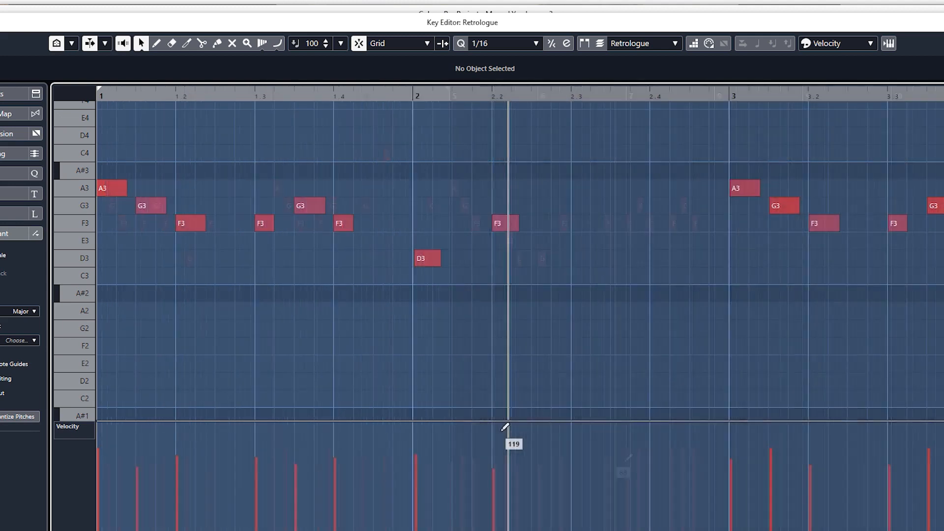
key("h")
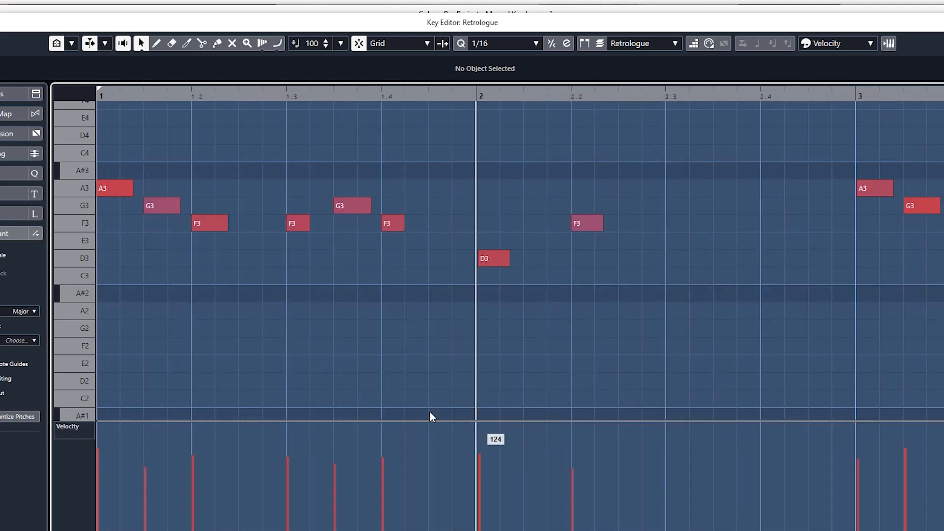
- Turn snapping off, try lengthening bar 1's opening A3 and G3 and shortening the following F3, and play the phrase
left_click_drag(132, 163, 183, 220)
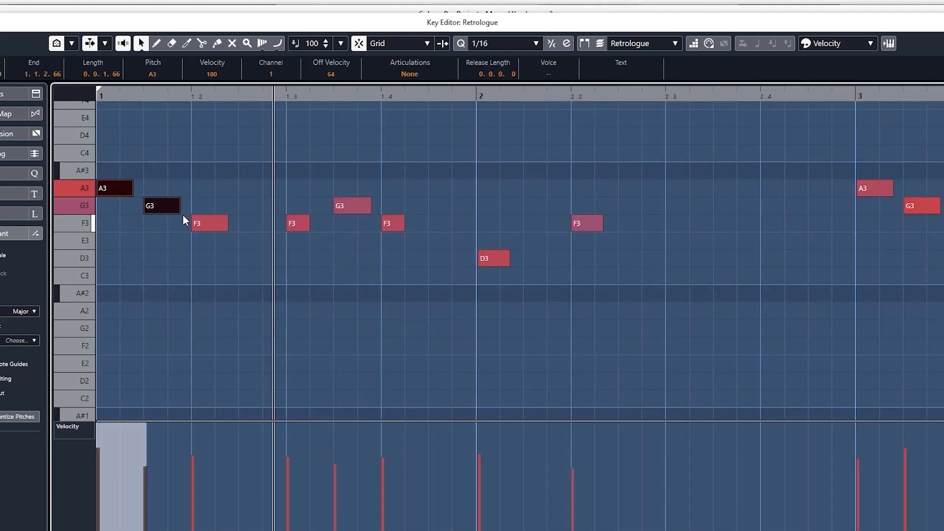
left_click(360, 43)
left_click_drag(177, 221, 218, 231)
key("space")
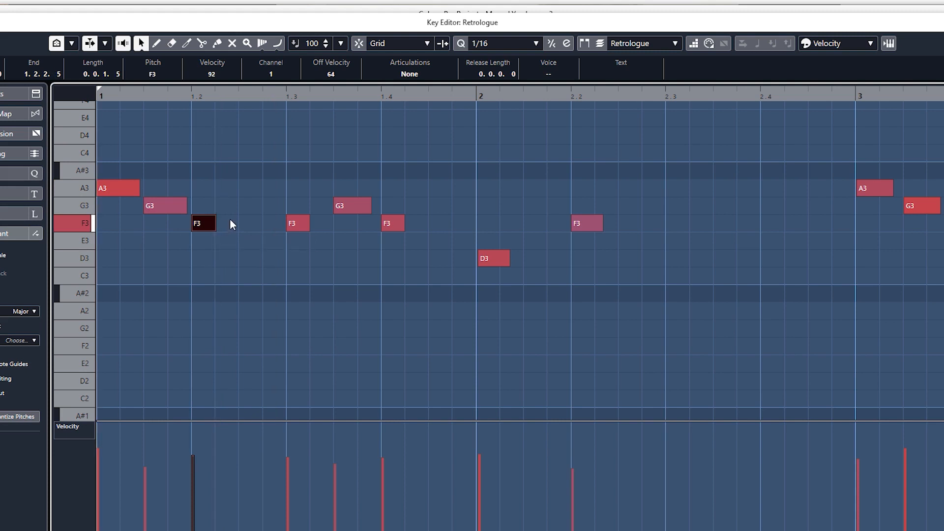
key("space")
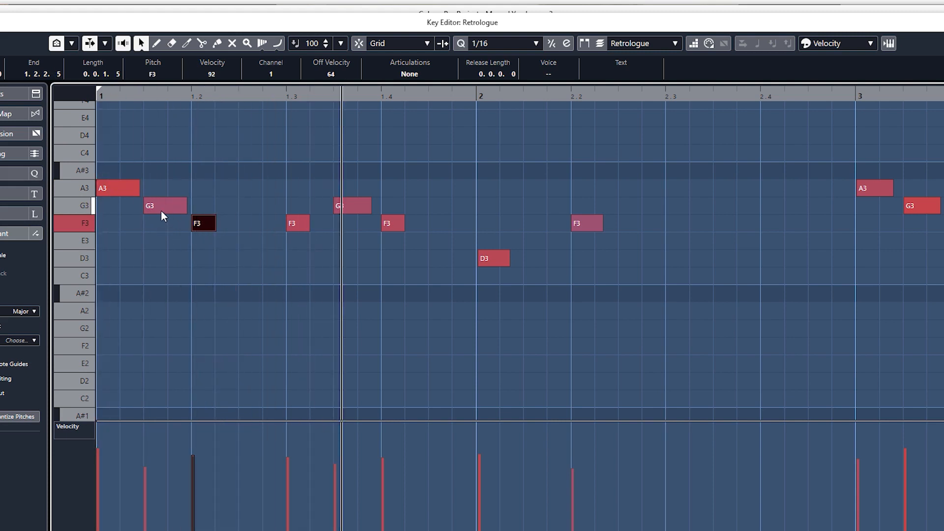
- Undo the length changes on bar 1's first three notes and play the melody again
key("ctrl+z")
key("ctrl+z")
key("period")
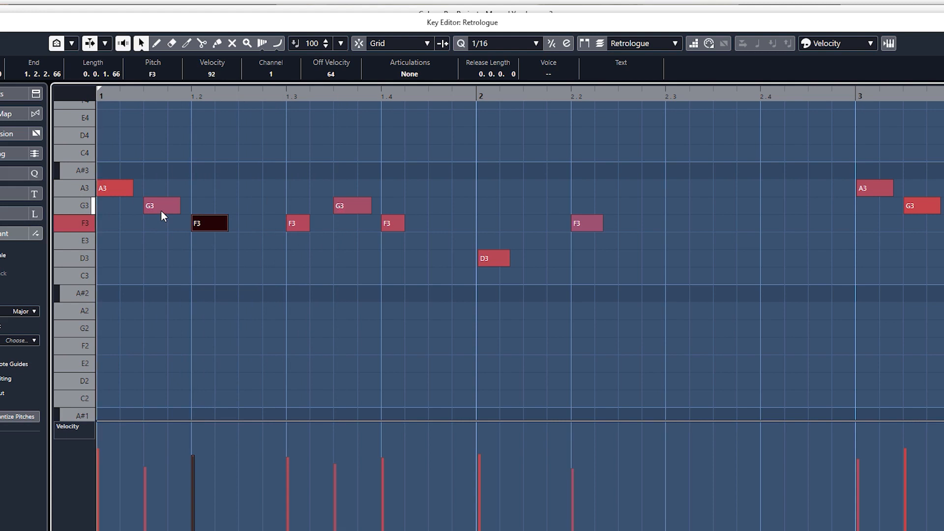
key("ctrl+z")
key("space")
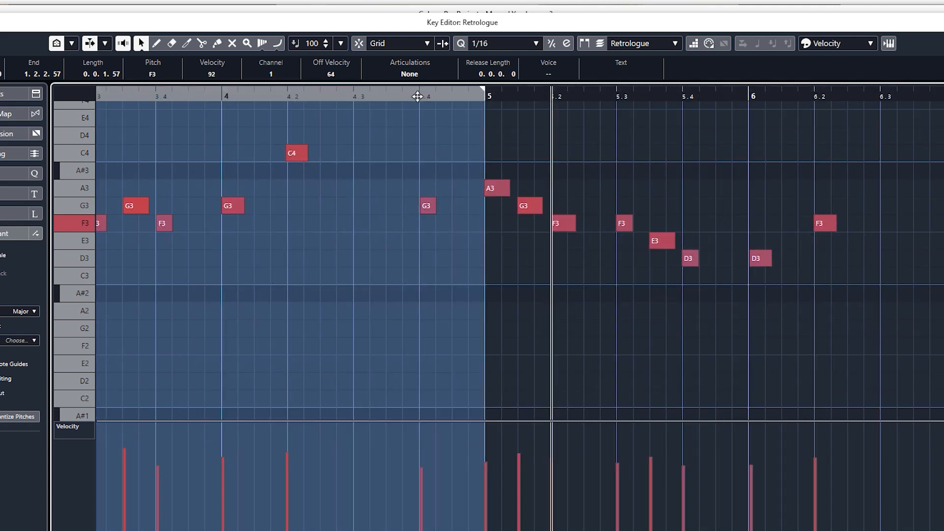
- Set the length of the G3 at beat 4 of bar 4 to 0.0.1.42 and play the melody
left_click_drag(417, 97, 422, 150)
left_click(470, 211)
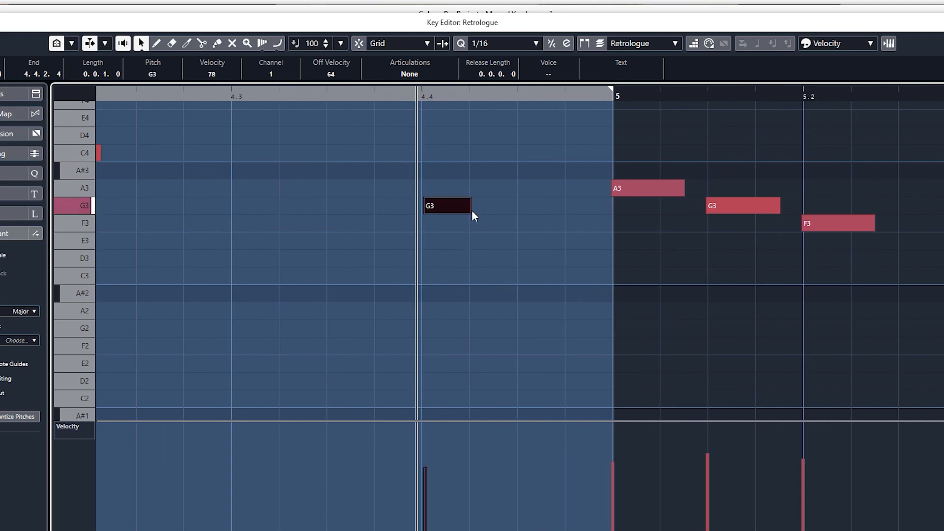
mouse_move(471, 211)
left_mouse_down()
mouse_move(488, 211)
mouse_move(453, 210)
left_mouse_up()
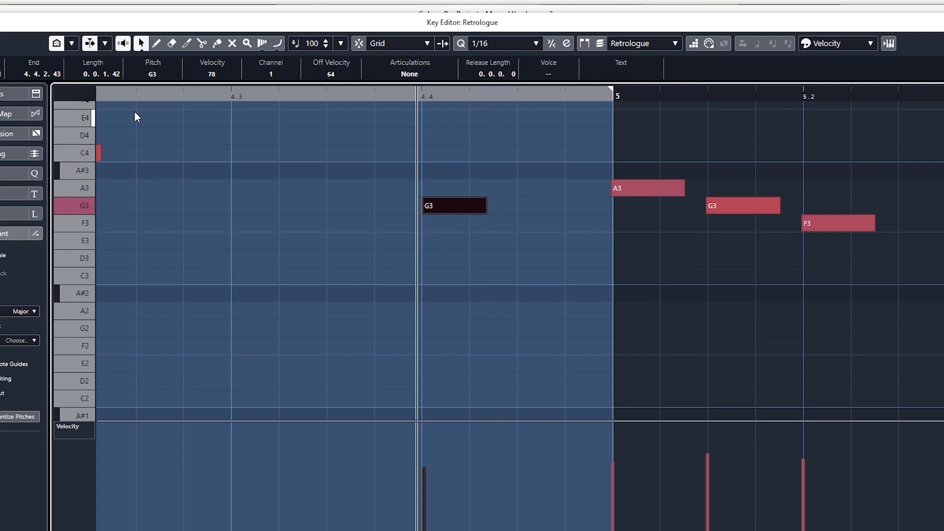
key("g")
key("g")
key("g")
key("g")
key("g")
left_click(120, 98)
key("space")
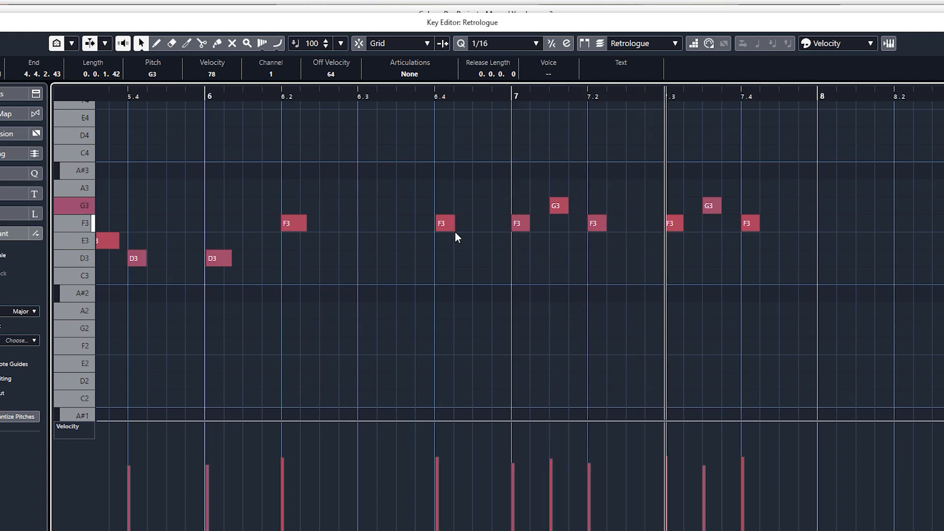
- Lengthen the F3 at beat 4 of bar 6 and bar 7's first F3, play the result, and close the Key Editor
left_click_drag(453, 226, 465, 229)
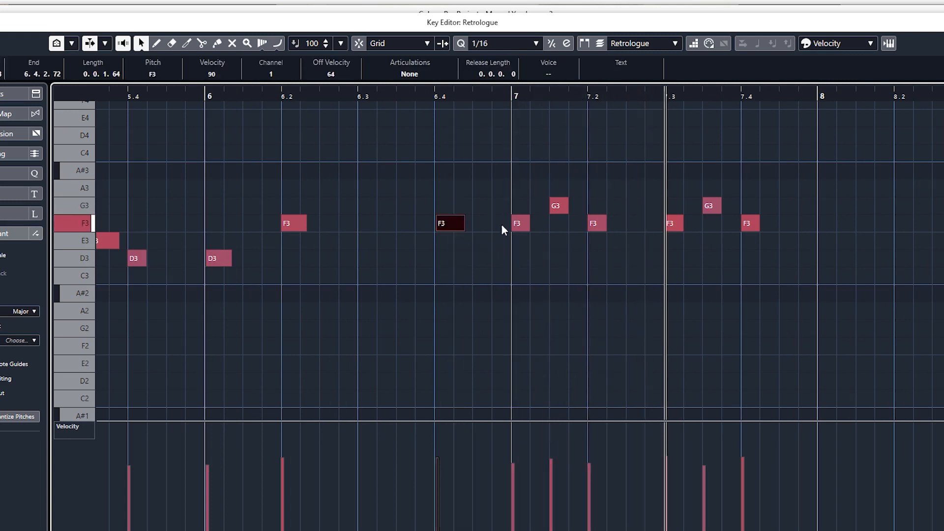
left_click_drag(529, 229, 537, 230)
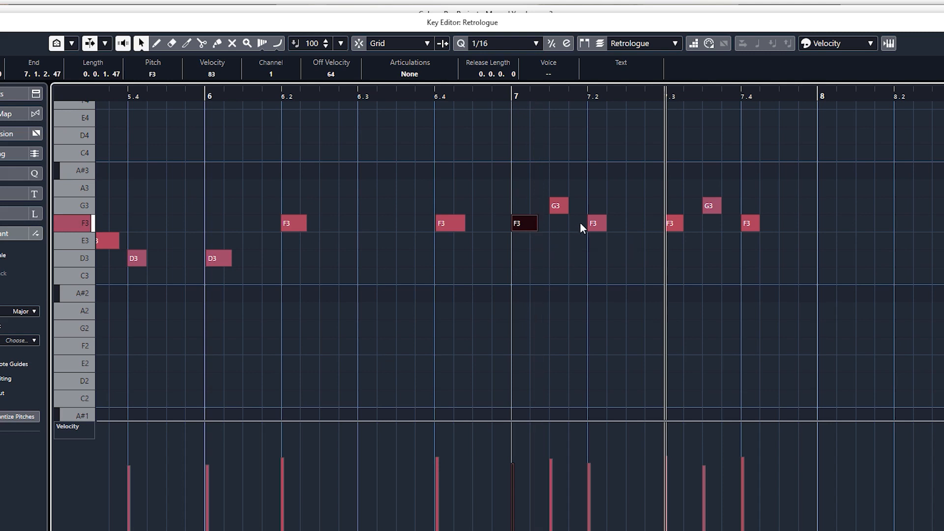
left_click(134, 95)
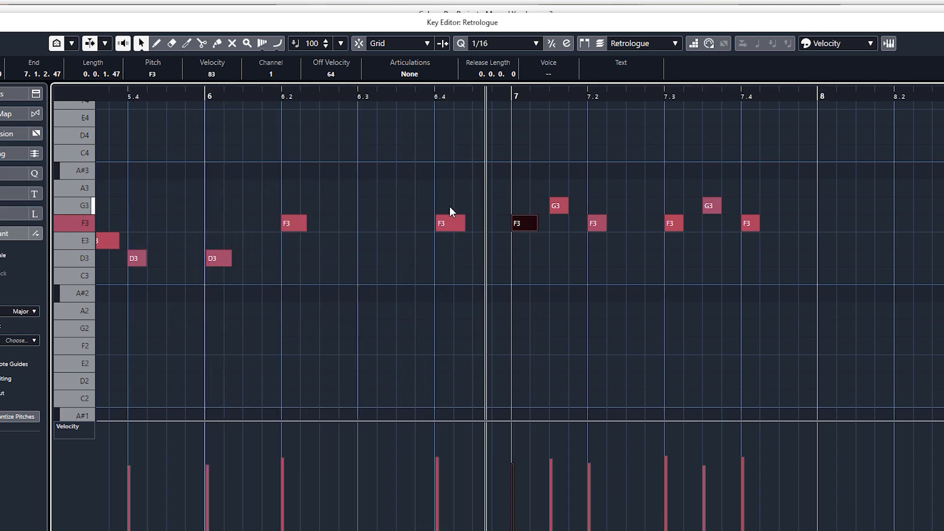
left_click_drag(464, 229, 460, 229)
key("space")
key("Return")
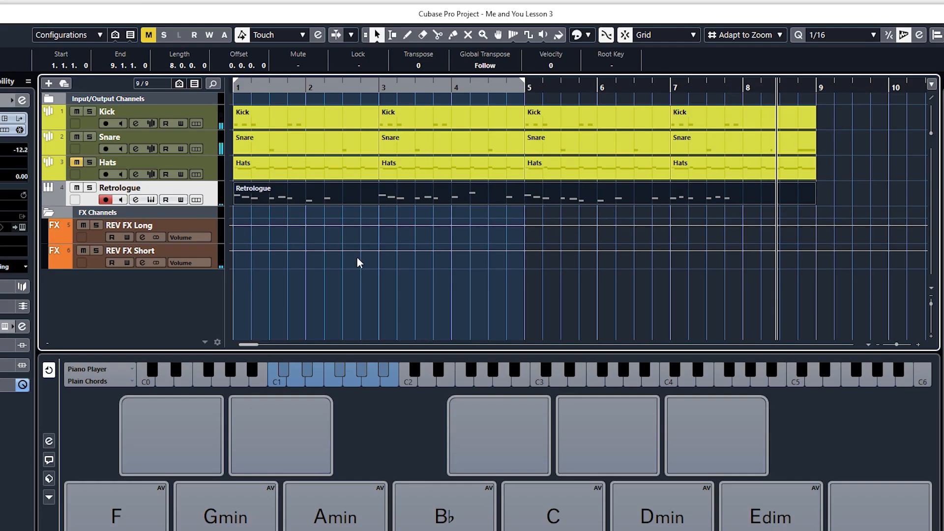
- Reopen the Retrologue instrument on its synth page and fine-tune the filter cutoff
left_click(151, 199)
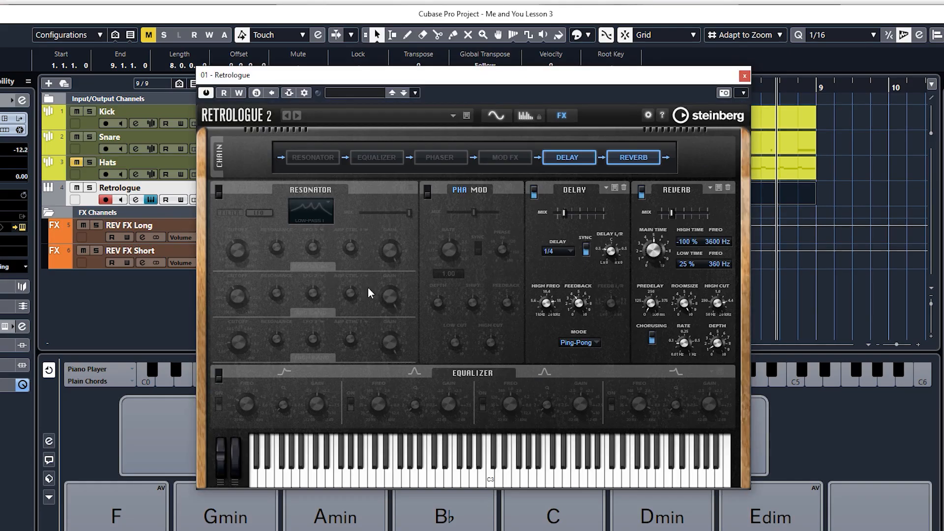
left_click(494, 116)
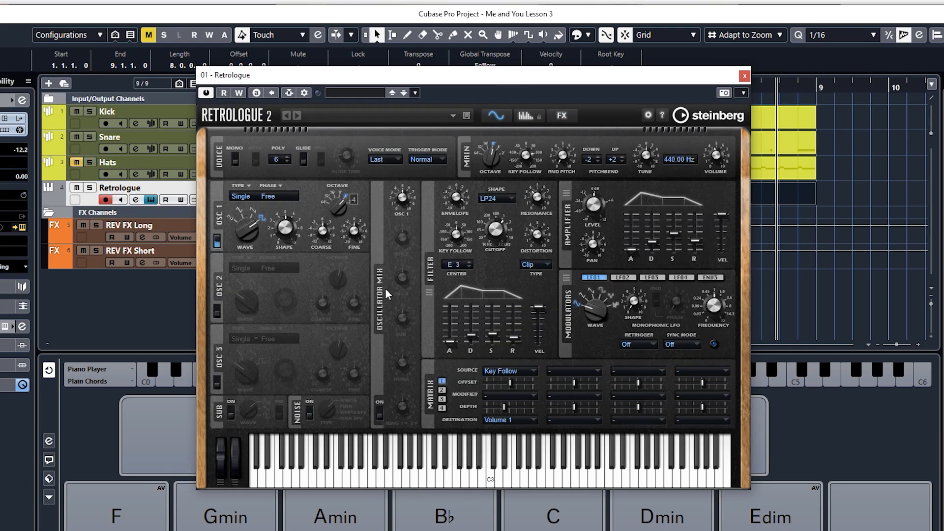
mouse_move(494, 235)
scroll(491, 234, "down", 3)
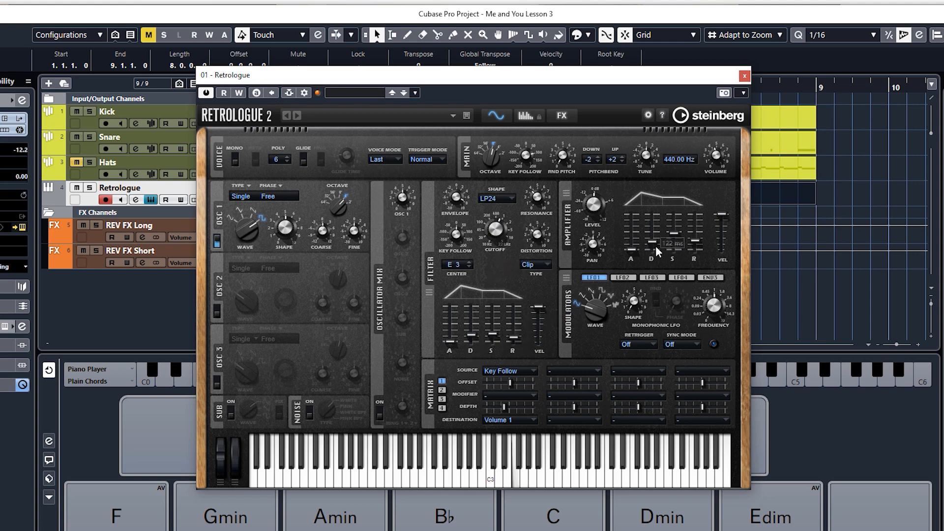
- Fine-tune the amplifier and filter envelopes by ear, check the filter cutoff, and close the instrument
left_click_drag(653, 242, 674, 230)
left_click_drag(475, 337, 474, 316)
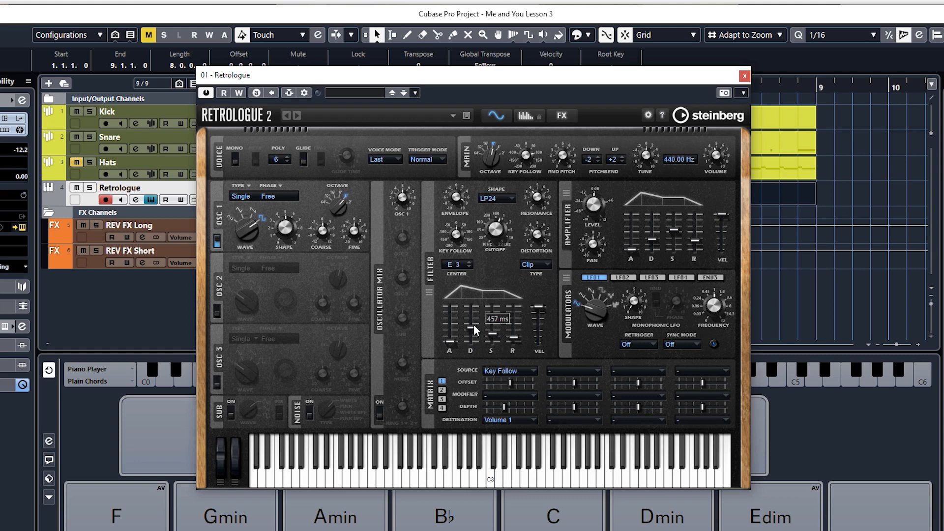
left_click_drag(474, 324, 493, 336)
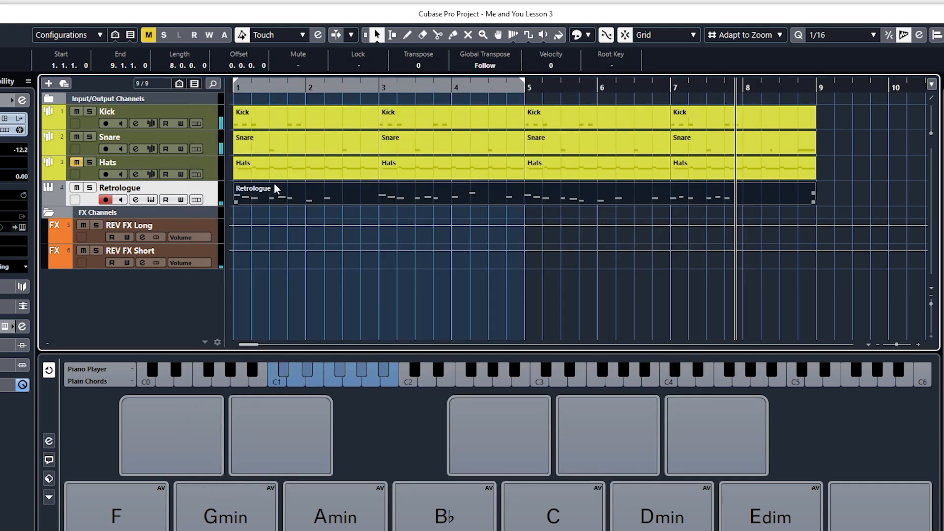
left_click(151, 199)
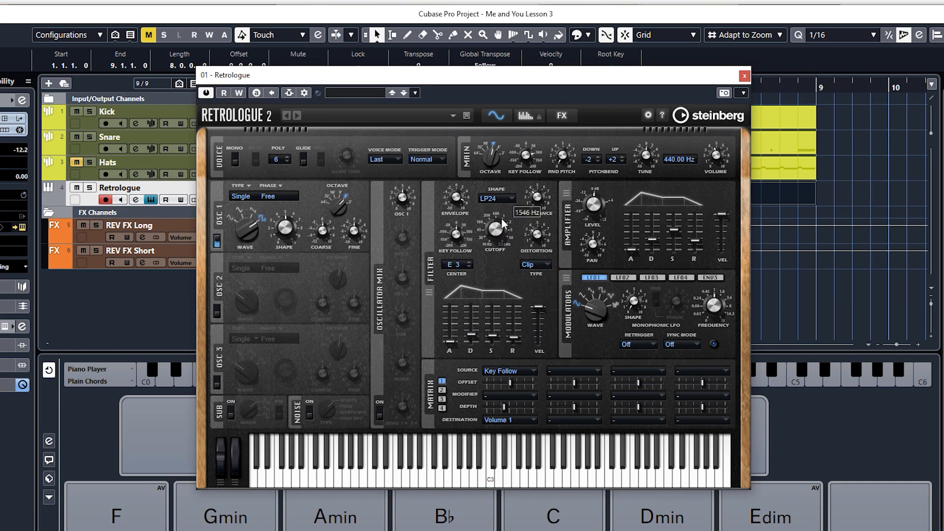
left_click(744, 76)
- Open the last Snare part and lower the velocities of the snare roll at beat 4 of bar 8, starting at 18
double_click(701, 140)
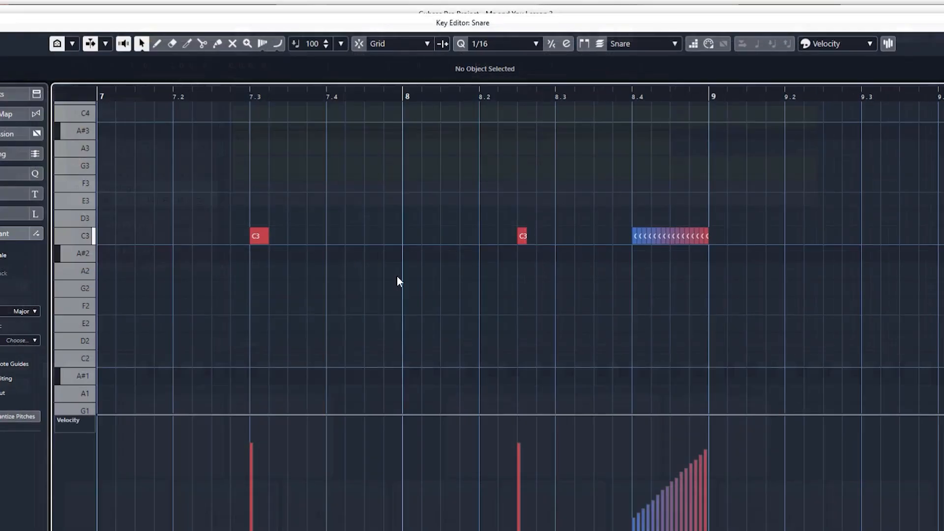
left_click_drag(621, 169, 688, 329)
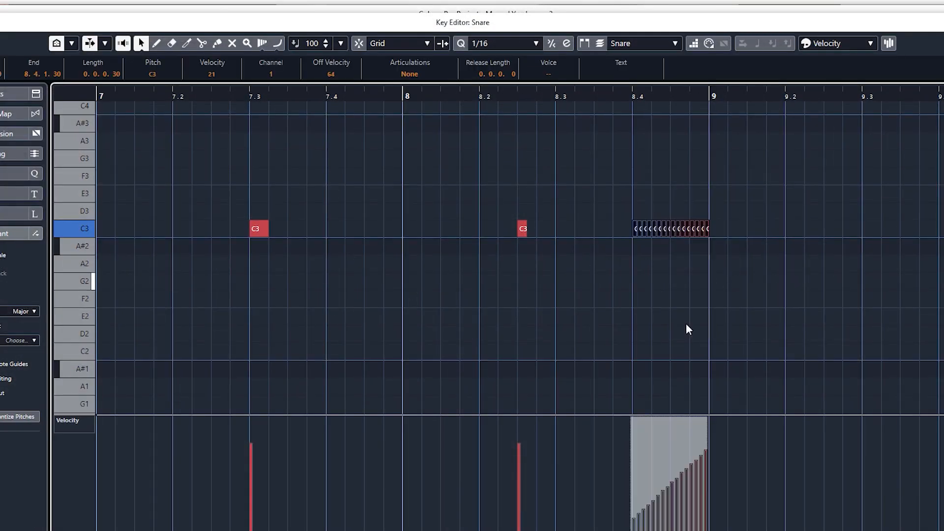
mouse_move(671, 420)
left_click_drag(670, 422, 670, 430)
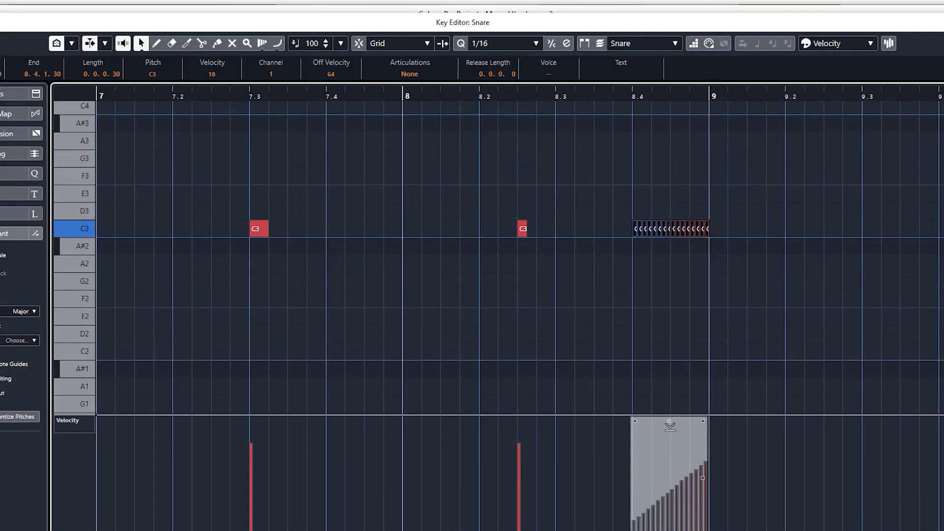
- Play back the snare roll, close its editor, and review the Retrologue part's notes and velocities in the Key Editor
key("space")
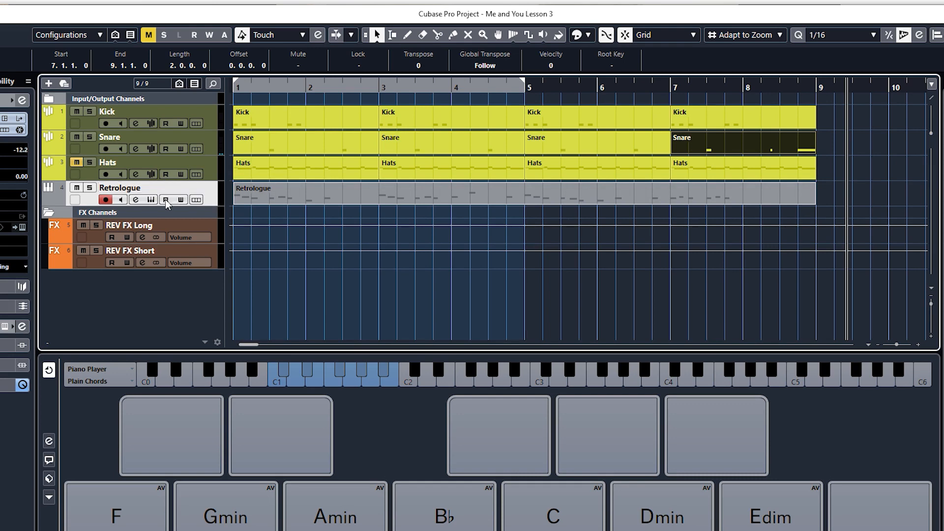
double_click(264, 194)
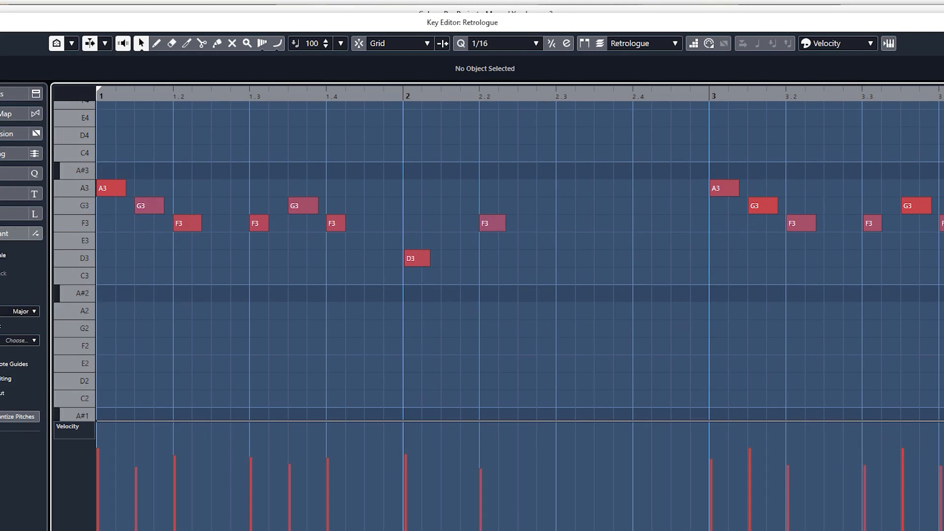
left_click(942, 22)
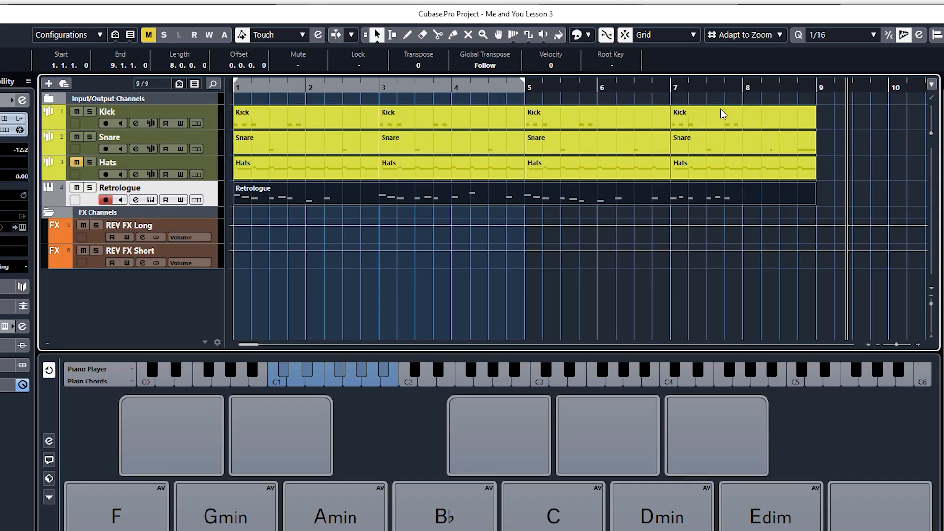
- Rename the Retrologue track Verse Pluck and colour it magenta
left_click(234, 89)
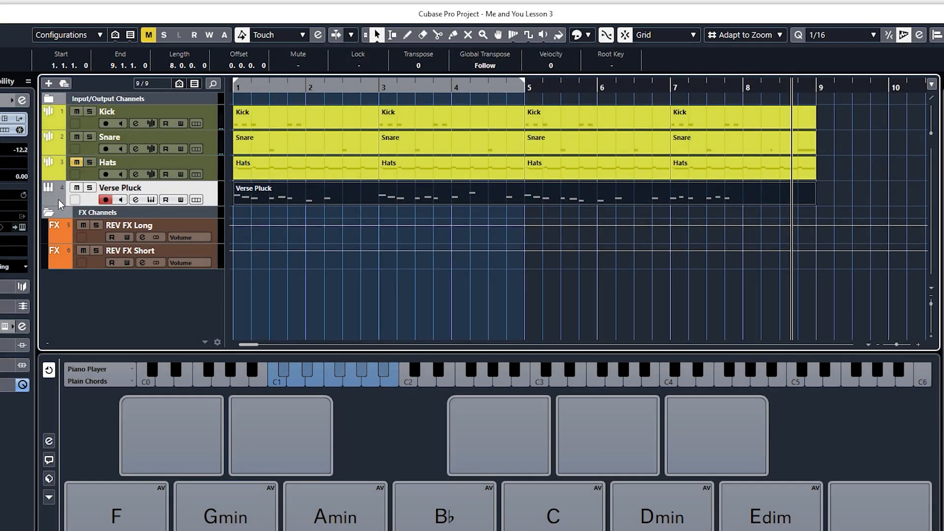
left_click(58, 200)
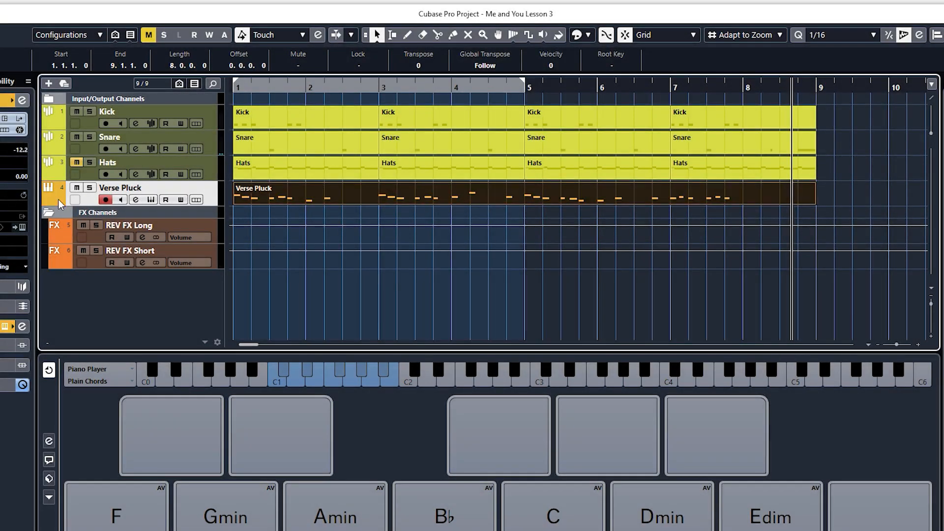
scroll(58, 199, "down", 3)
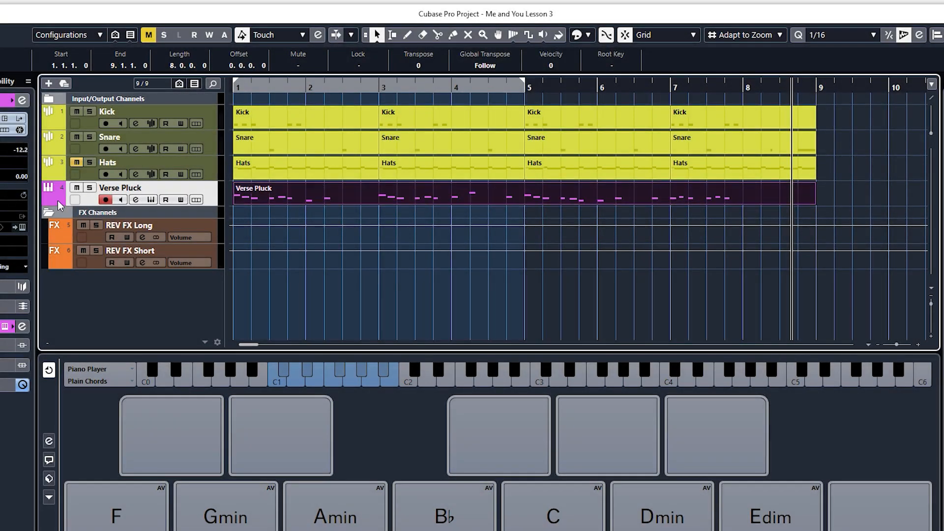
- Unmute the Hats track, then open its first part and delete the notes around beat 2 of bar 1
left_click(77, 162)
left_click(236, 88)
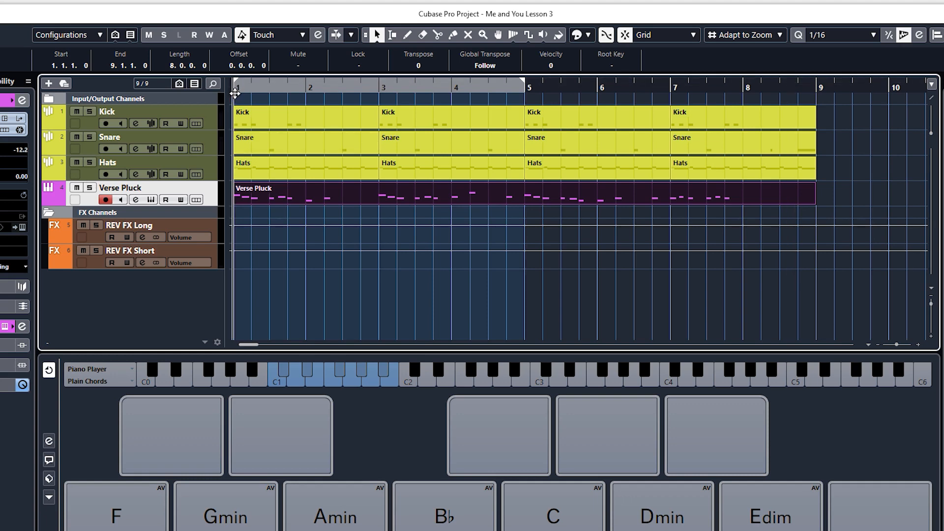
left_click(274, 170)
double_click(274, 169)
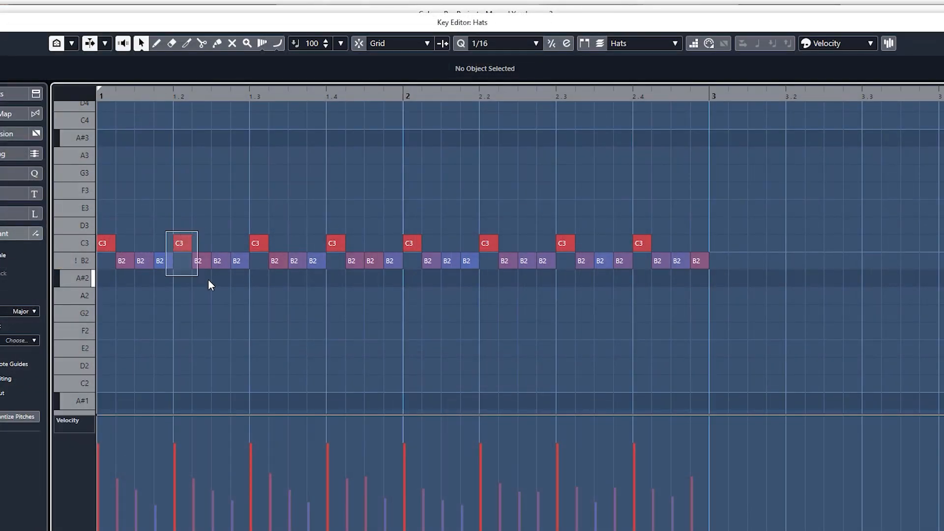
left_click_drag(208, 285, 212, 282)
key("Delete")
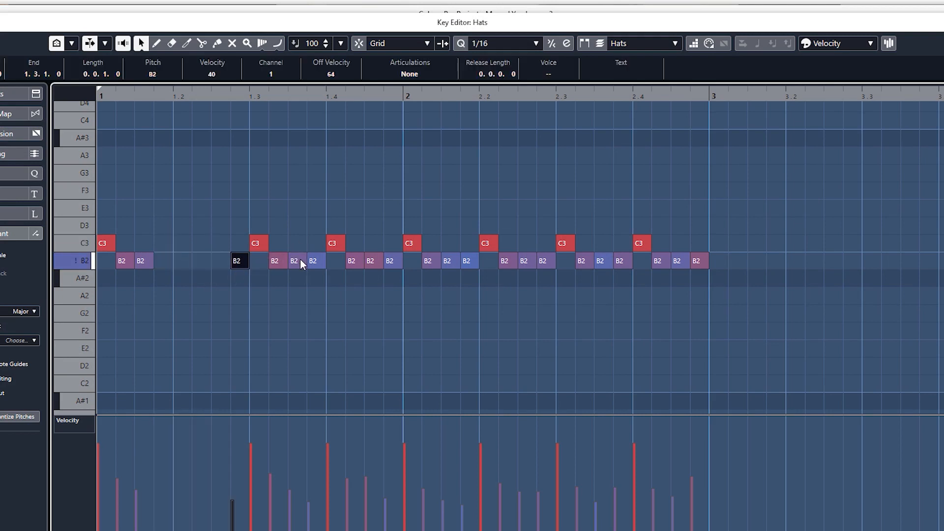
key("space")
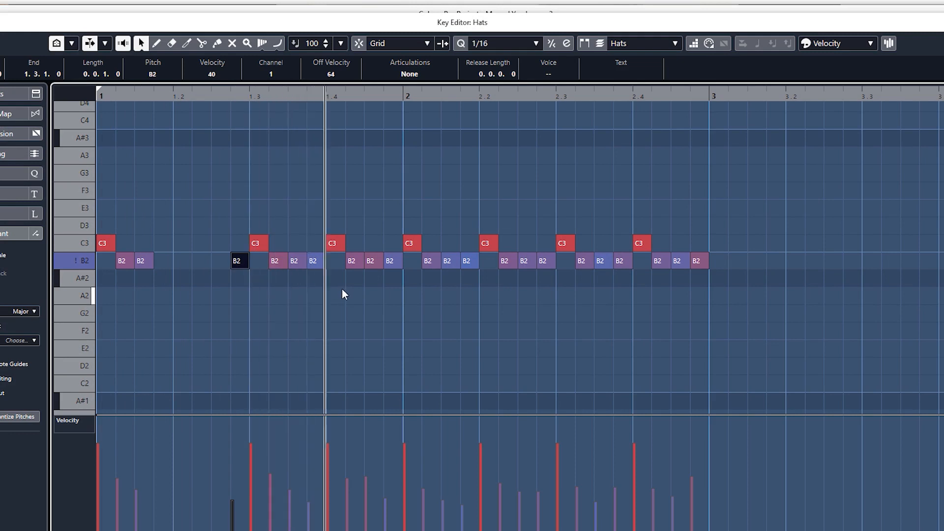
- Thin the first Hats part into a sparse pattern with C3 hits at 1.1, 1.4, 2.1 and 2.3, and audition it
left_click_drag(288, 232, 332, 286)
key("Delete")
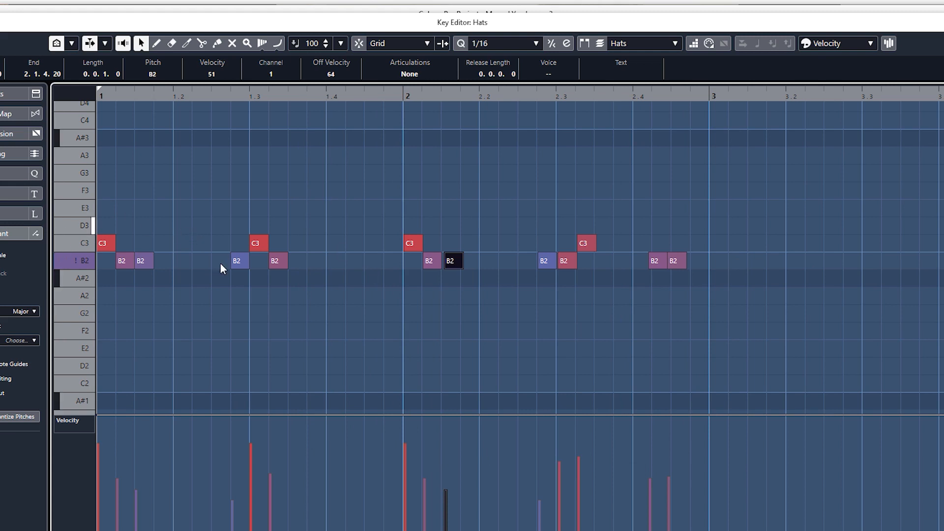
left_click(239, 480)
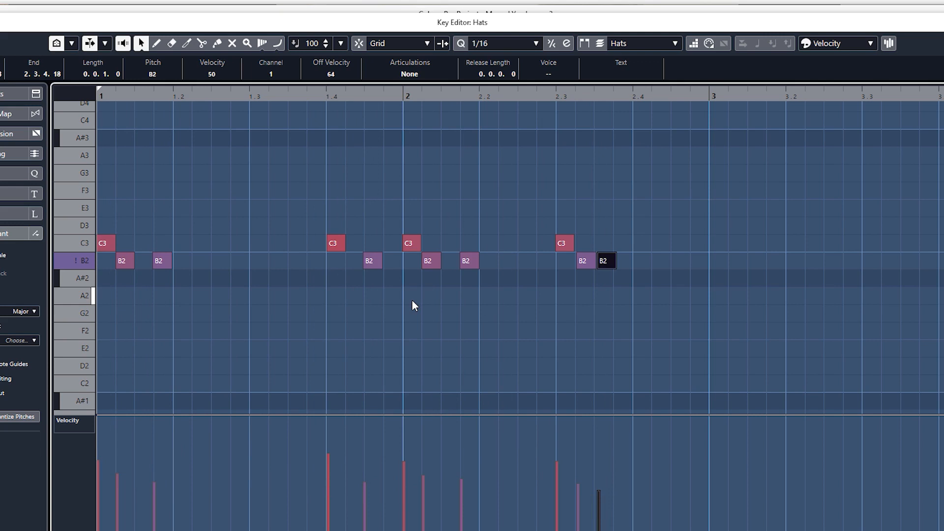
key("space")
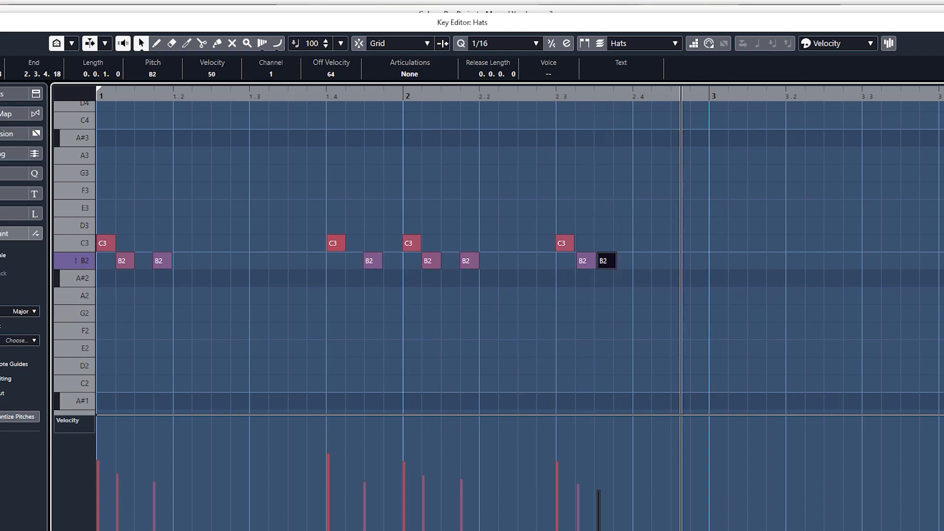
left_click(940, 22)
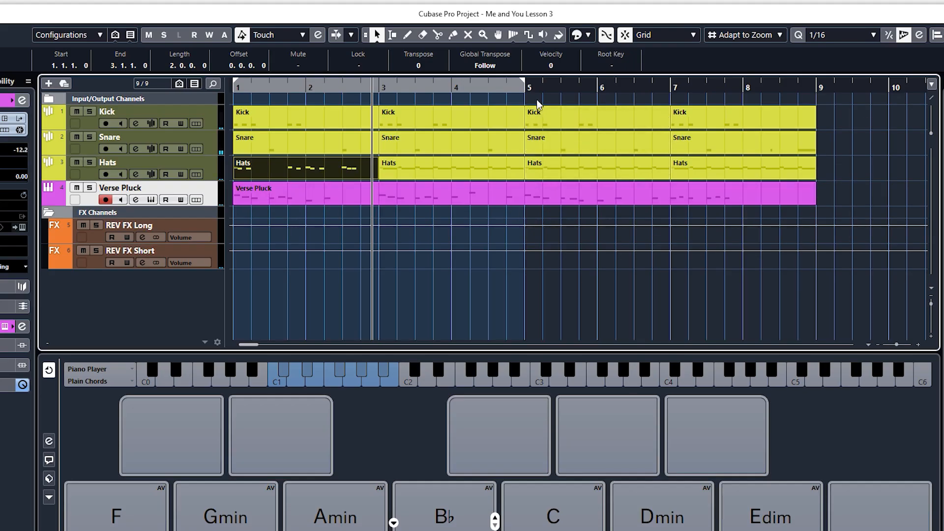
left_click(526, 85)
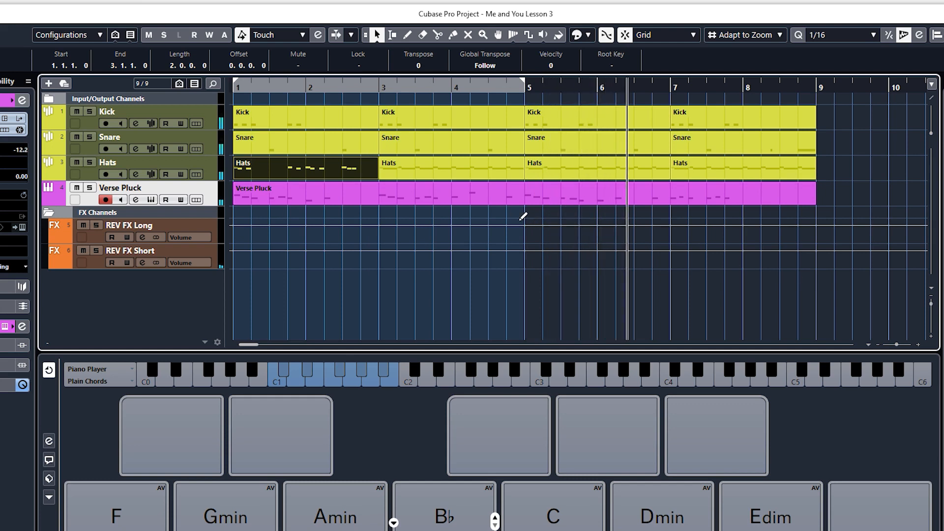
- Move the drum parts of bars 5 to 8 to bar 9 and replace the bar 3 Hats part with a duplicate of the first
left_click(476, 178)
key("Delete")
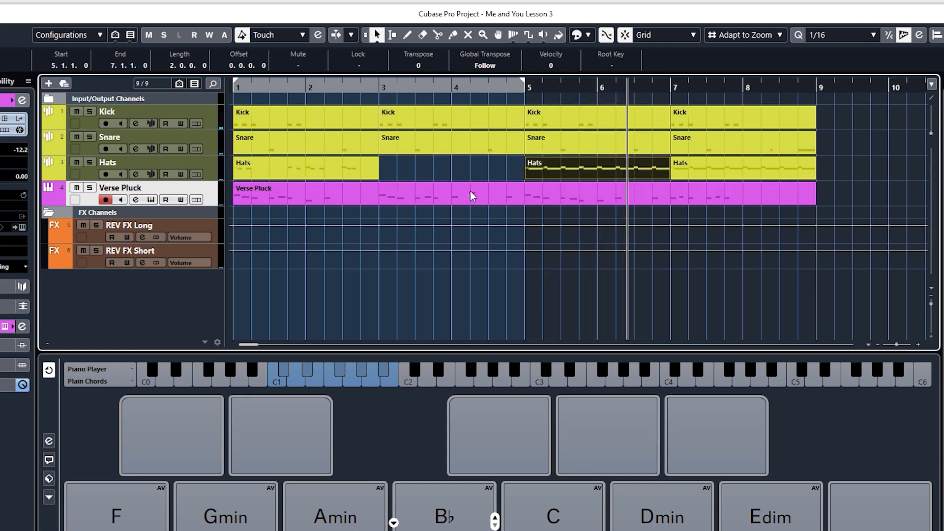
left_click_drag(553, 114, 735, 179)
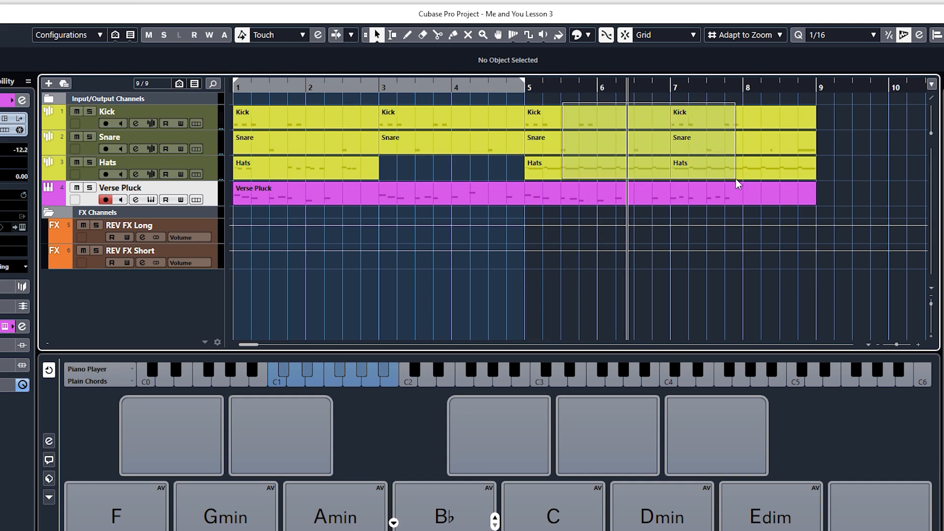
left_click_drag(538, 123, 834, 114)
left_click(332, 167)
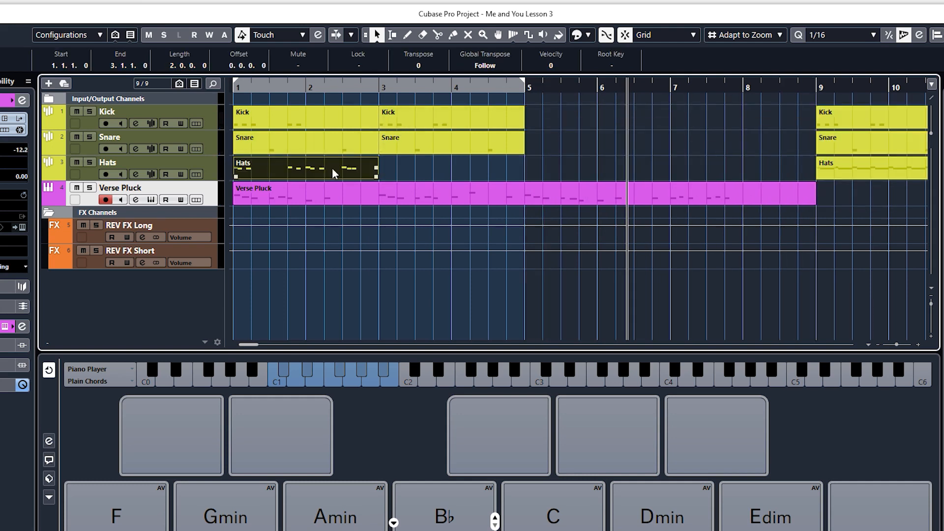
key("ctrl+d")
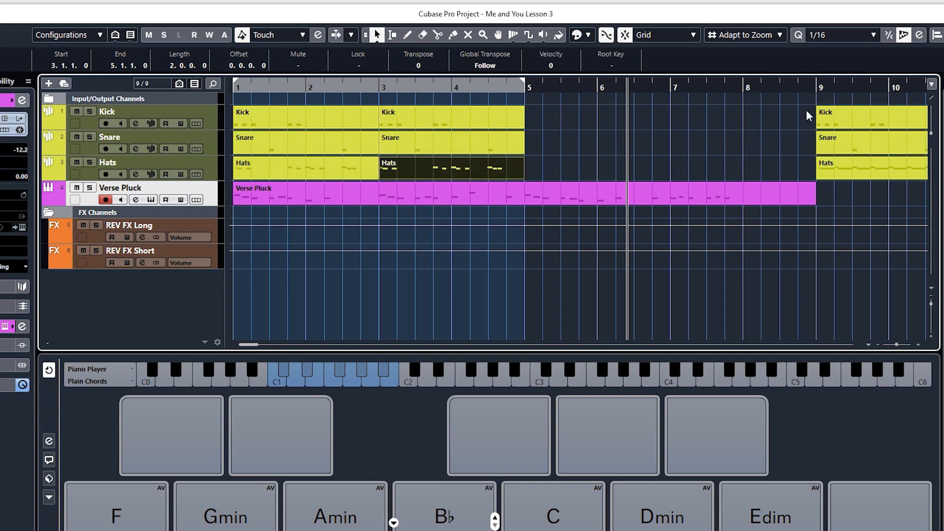
- Move the drum parts at bar 9 to bar 14 and duplicate the Kick, Snare and Hats parts of bars 1 to 4 into bars 5 to 8
key("g")
key("g")
key("g")
key("g")
key("g")
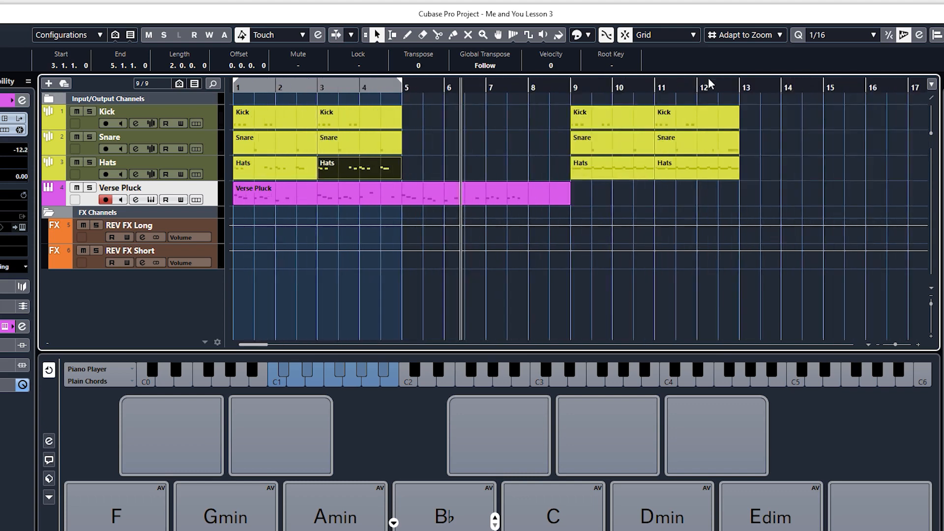
left_click_drag(459, 121, 664, 178)
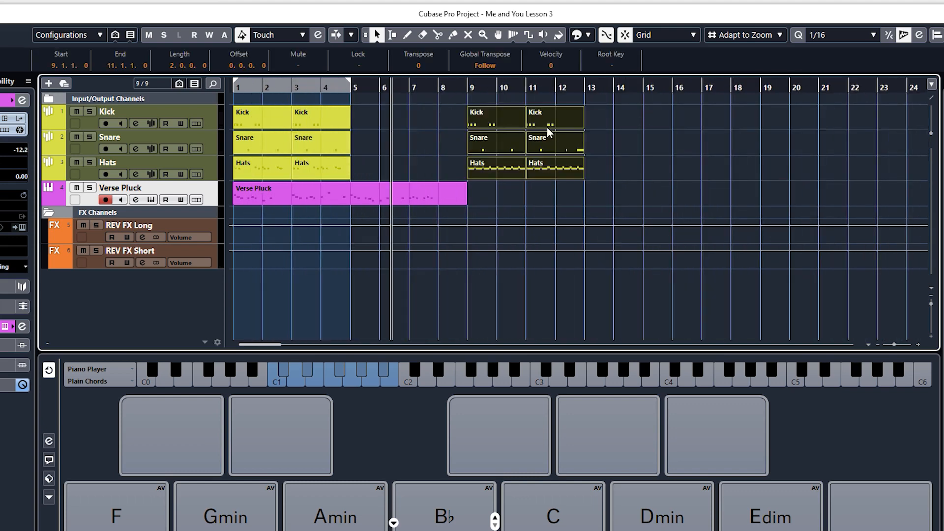
left_click_drag(490, 119, 624, 129)
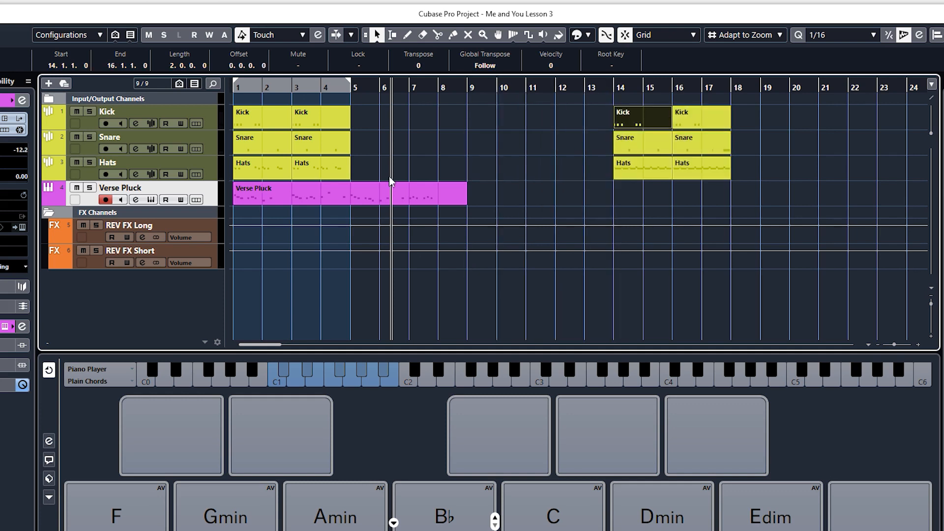
left_click_drag(368, 163, 264, 116)
key("ctrl+d")
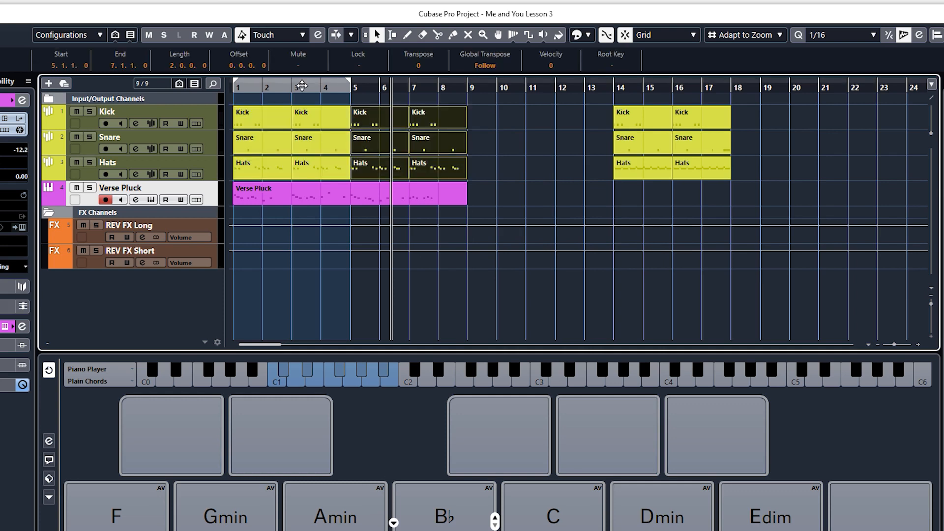